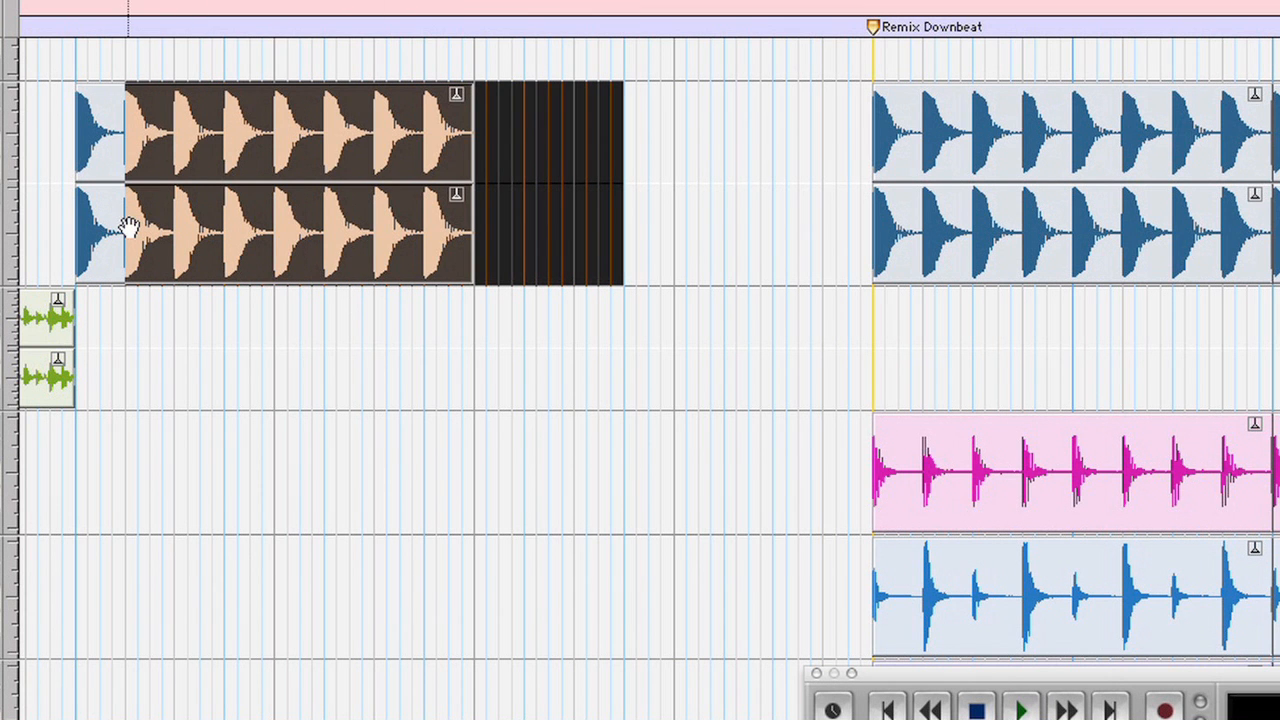
pyautogui.press('Delete')
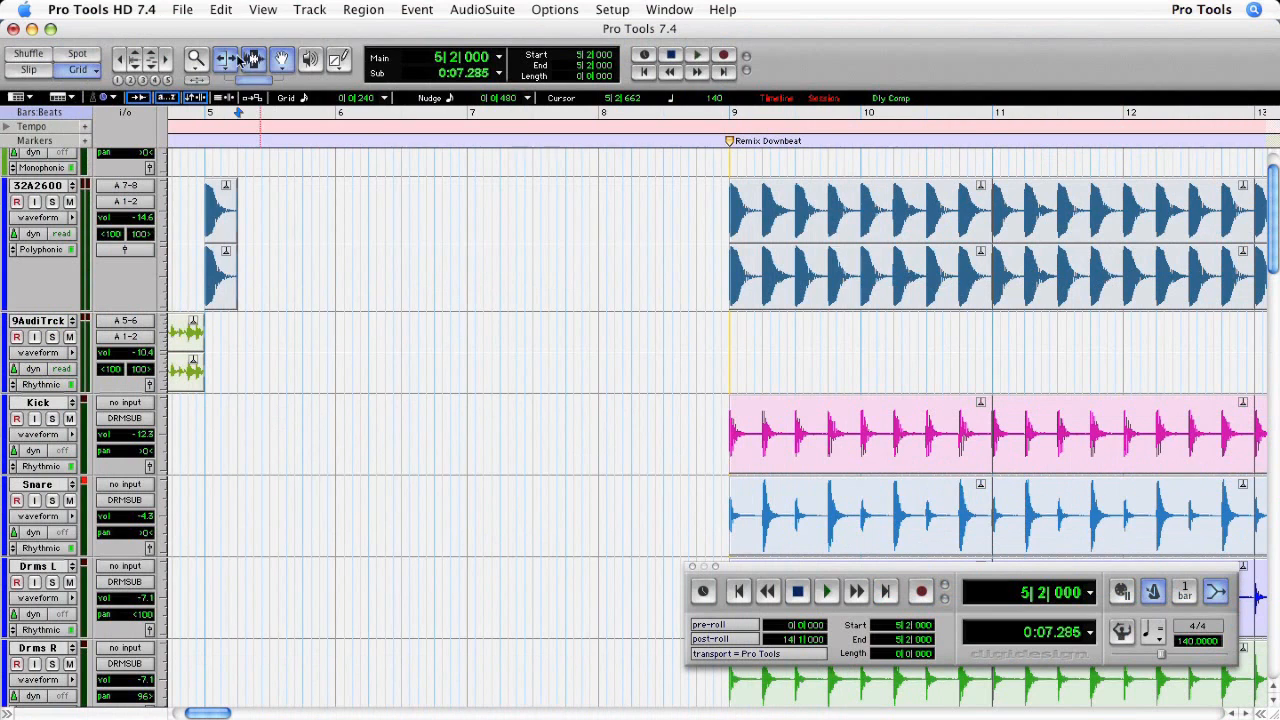
pyautogui.click(220, 9)
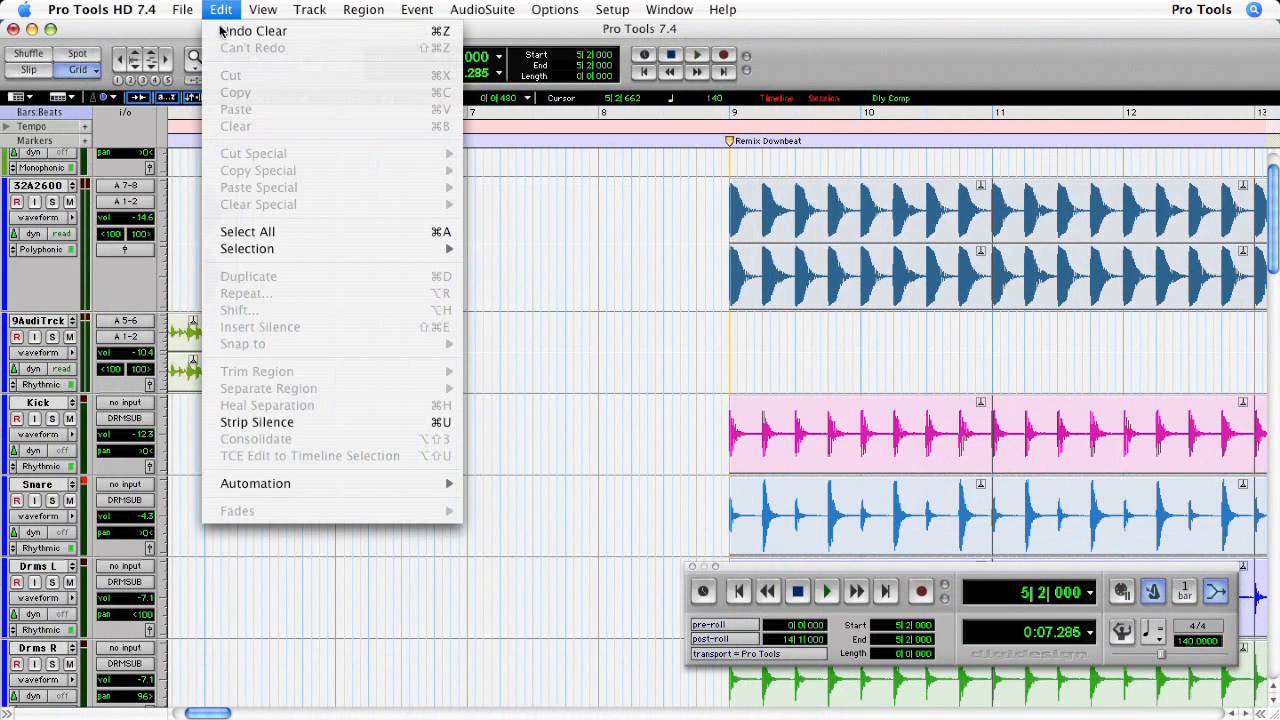
pyautogui.click(222, 31)
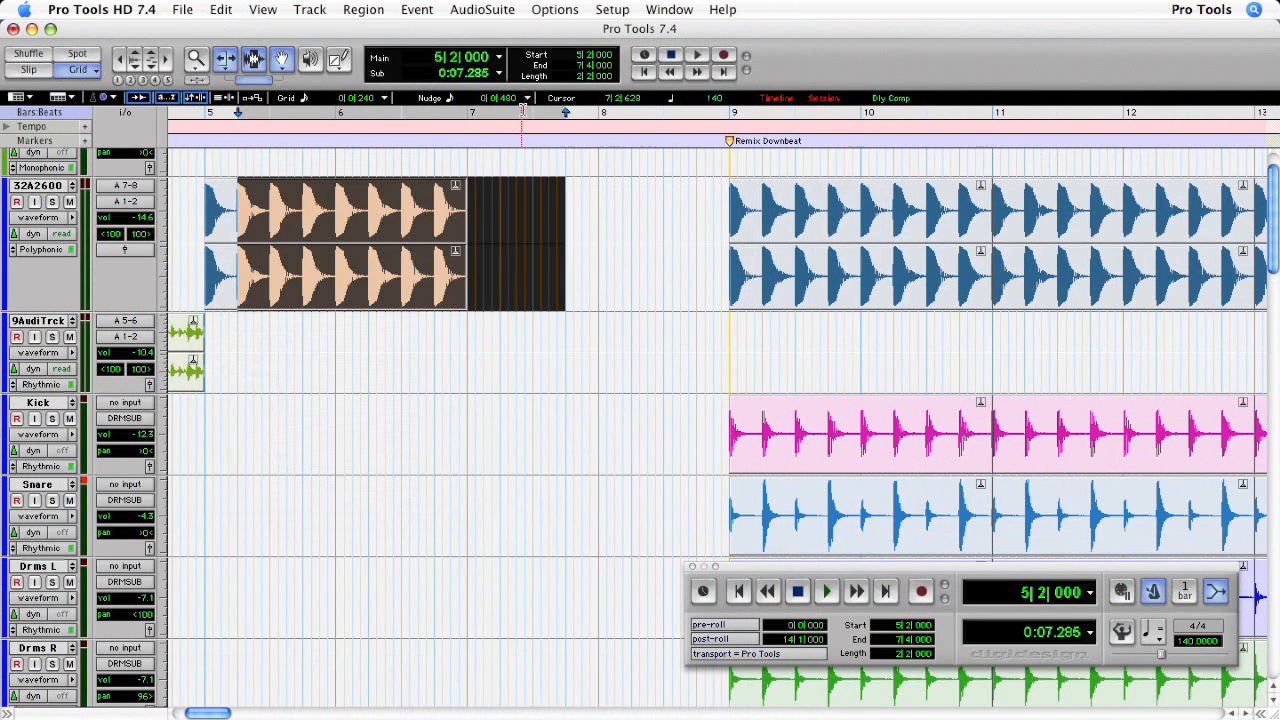
# Trim the end of the kick region at bar 5 down to one beat, using a 1/8-note nudge value.
pyautogui.click(527, 98)
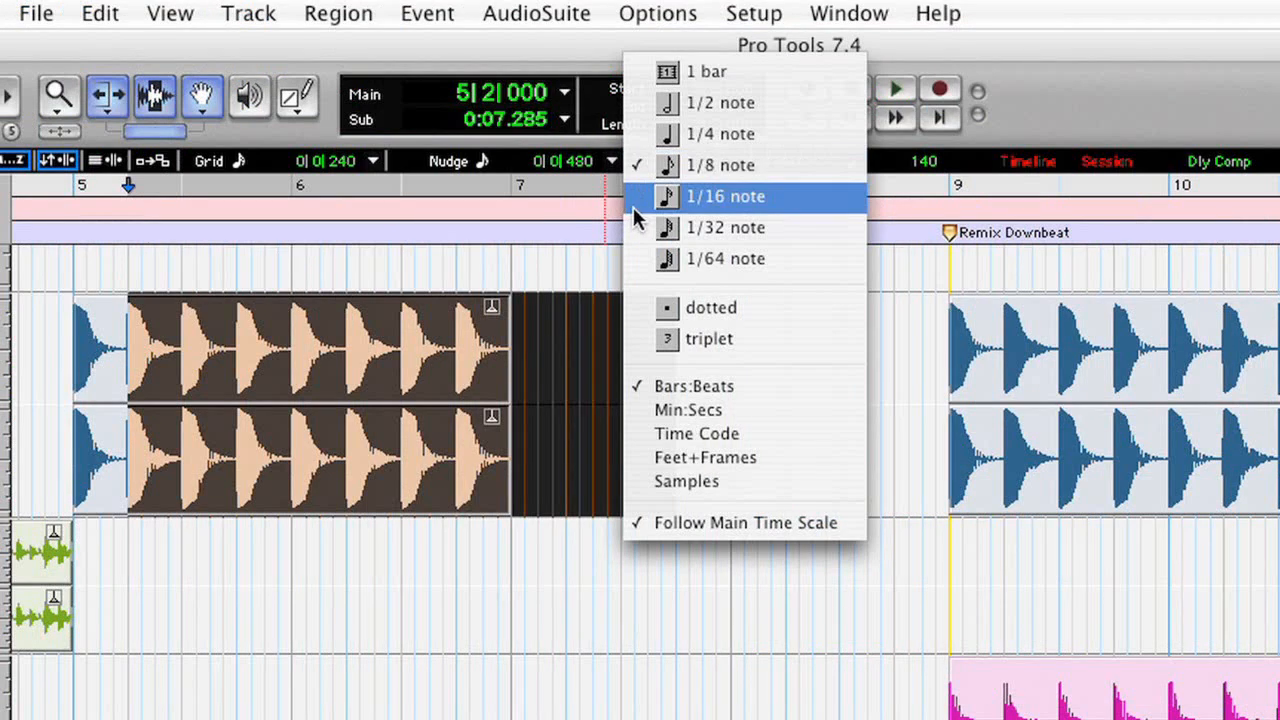
pyautogui.click(645, 165)
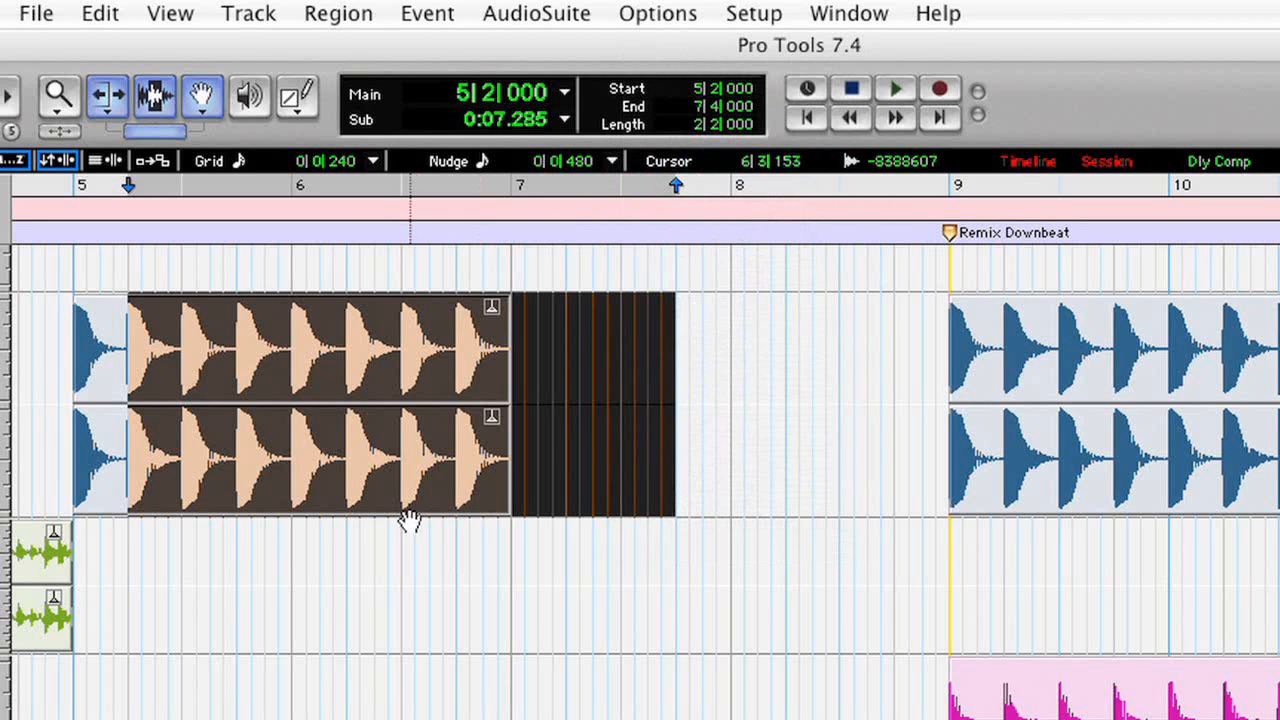
pyautogui.click(378, 487)
pyautogui.press('super+minus')
pyautogui.press('super+minus')
pyautogui.press('super+minus')
pyautogui.press('super+minus')
pyautogui.press('super+minus')
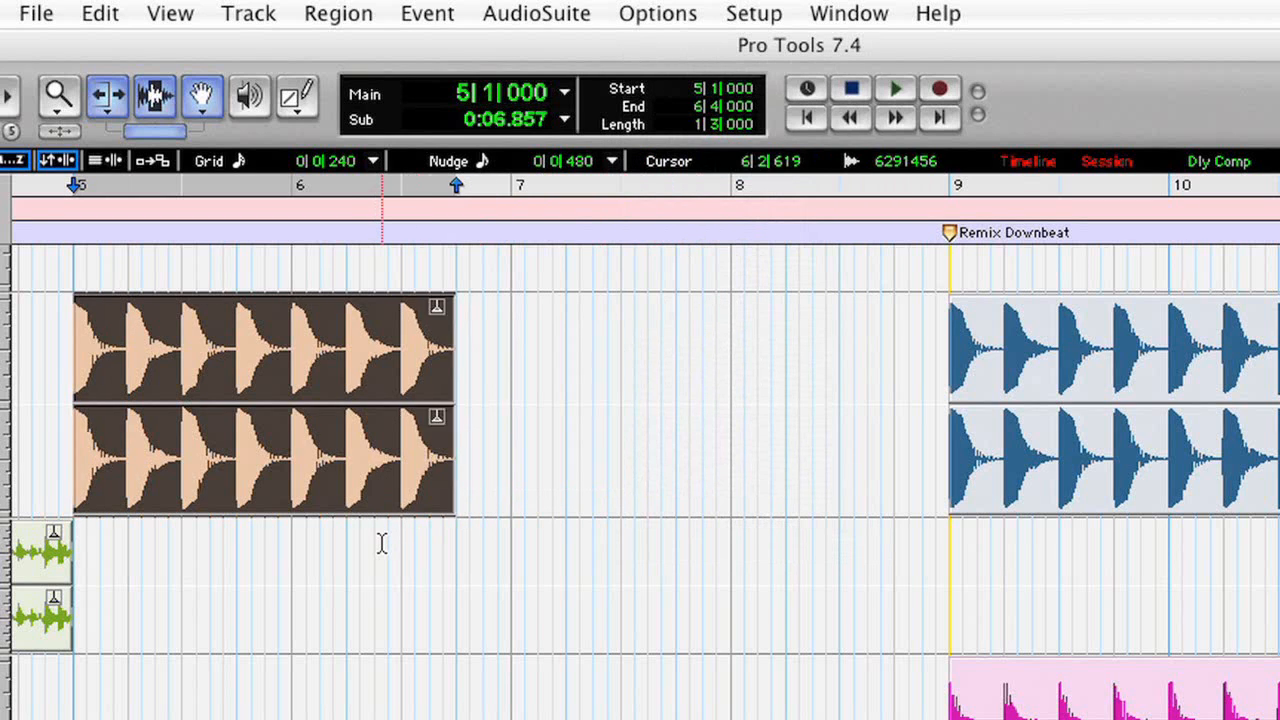
pyautogui.press('super+minus')
pyautogui.press('super+minus')
pyautogui.press('super+minus')
pyautogui.press('super+minus')
pyautogui.press('super+minus')
pyautogui.press('super+minus')
pyautogui.press('super+minus')
pyautogui.press('super+minus')
pyautogui.press('super+minus')
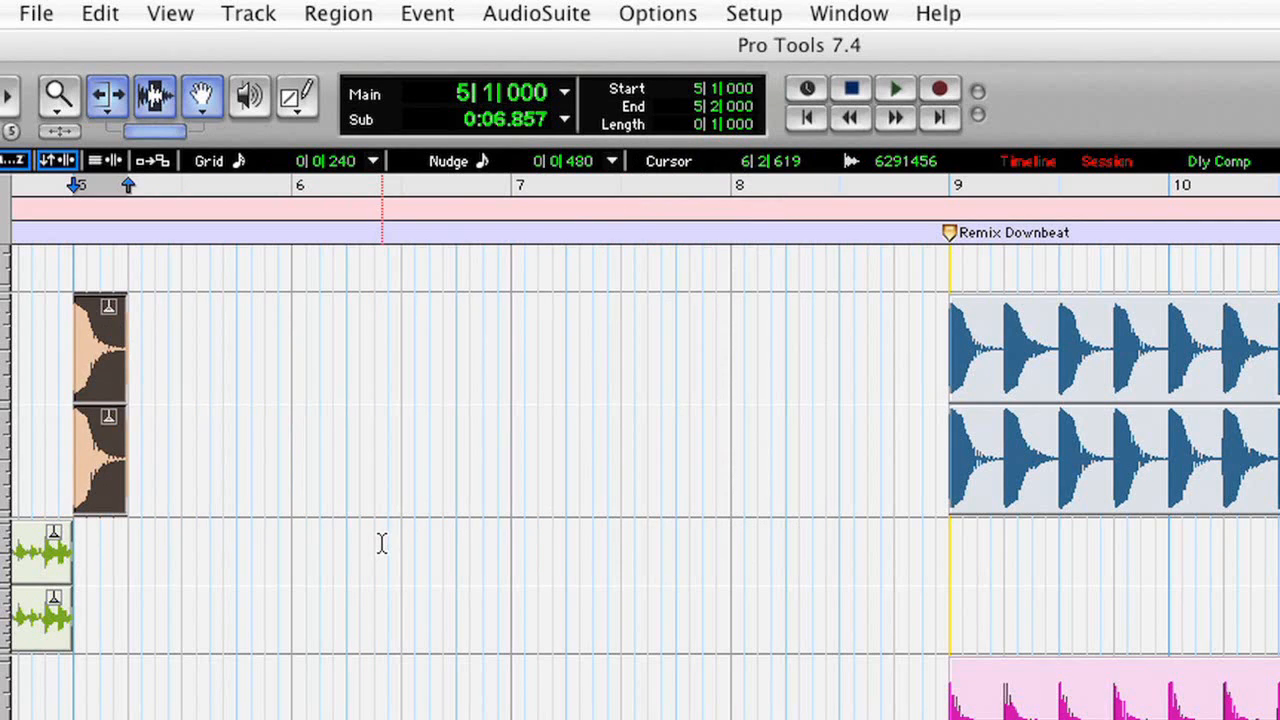
# Stretch the one-beat kick with Elastic Properties, doubling its source length up to 4|0|000 and auditioning it.
pyautogui.click(336, 12)
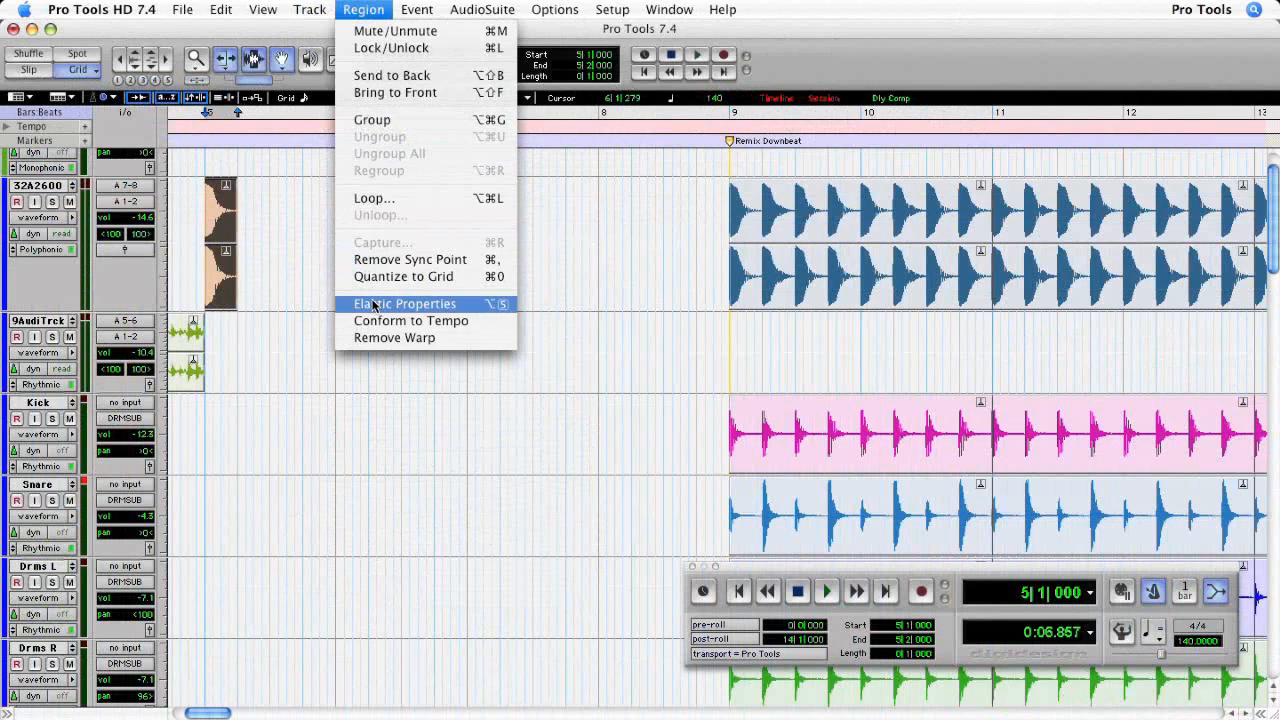
pyautogui.click(374, 304)
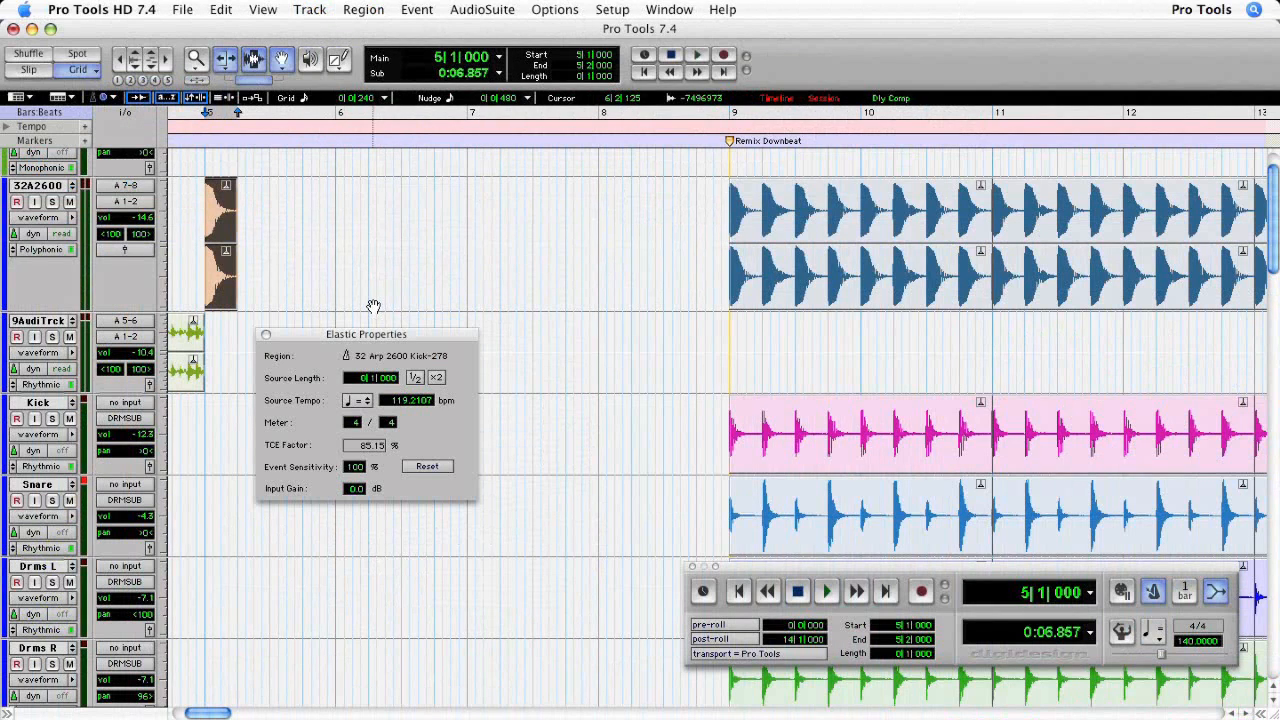
pyautogui.click(436, 378)
pyautogui.click(436, 378)
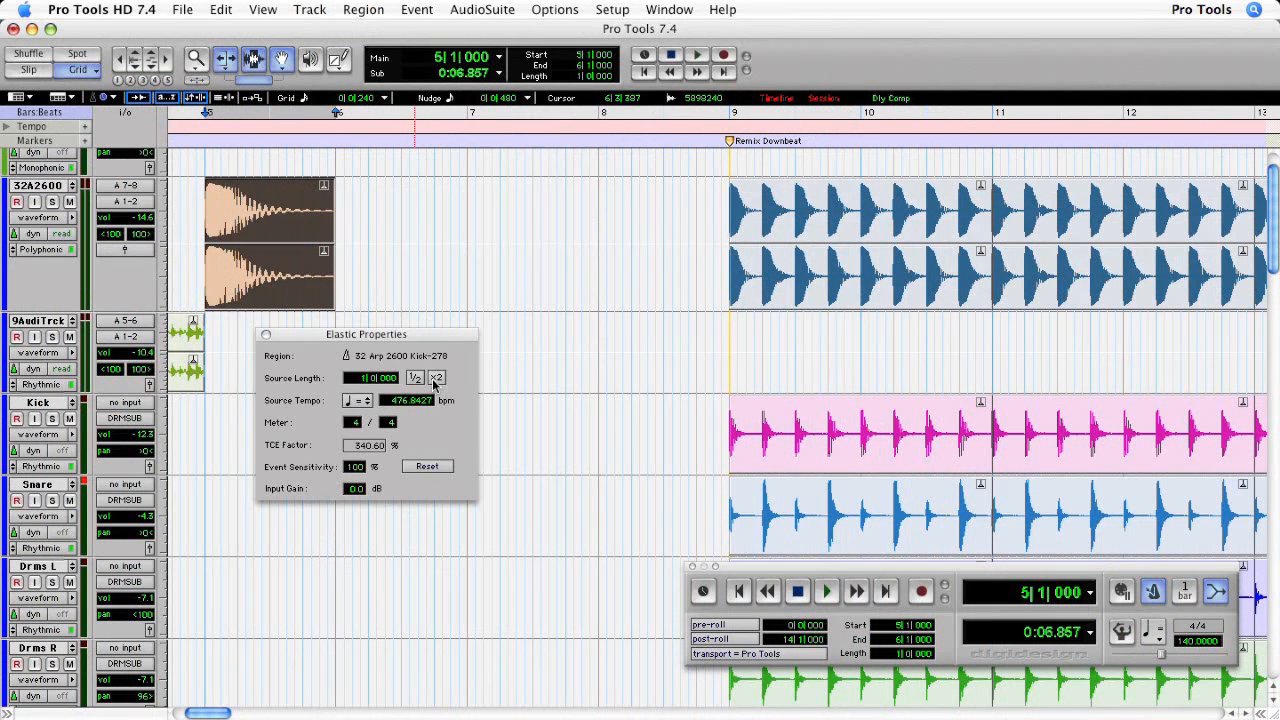
pyautogui.click(436, 378)
pyautogui.press('space')
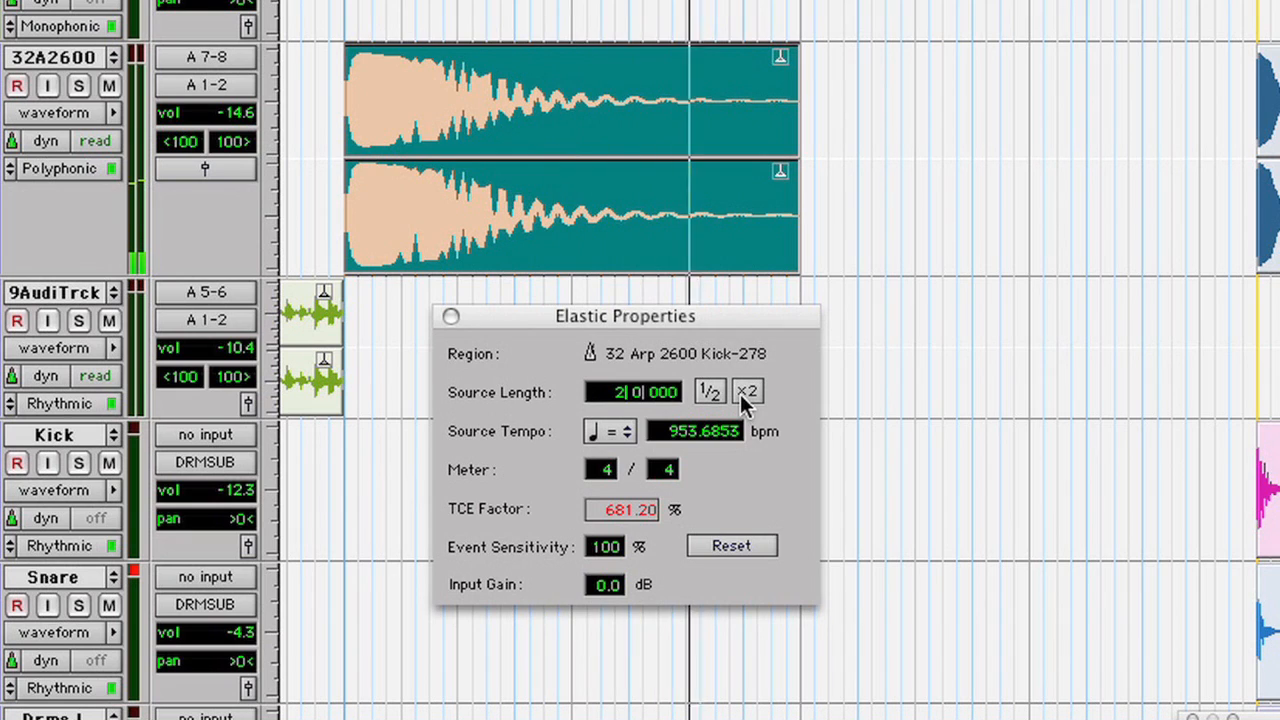
pyautogui.click(746, 392)
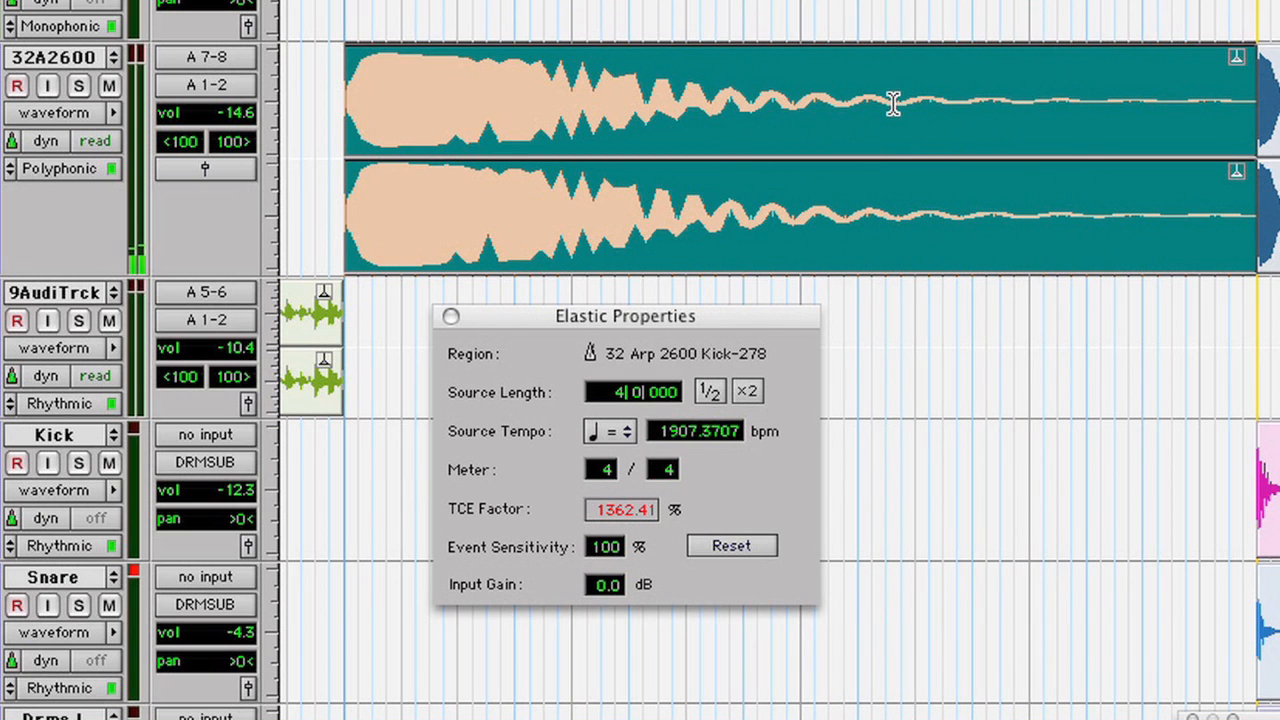
# Trim the end of the stretched kick region back to a length of 2|0|000 and reselect the region.
pyautogui.press('super+minus')
pyautogui.press('super+minus')
pyautogui.press('super+minus')
pyautogui.press('super+minus')
pyautogui.press('super+minus')
pyautogui.press('super+minus')
pyautogui.press('super+minus')
pyautogui.press('super+minus')
pyautogui.press('super+minus')
pyautogui.press('super+minus')
pyautogui.press('super+minus')
pyautogui.press('super+minus')
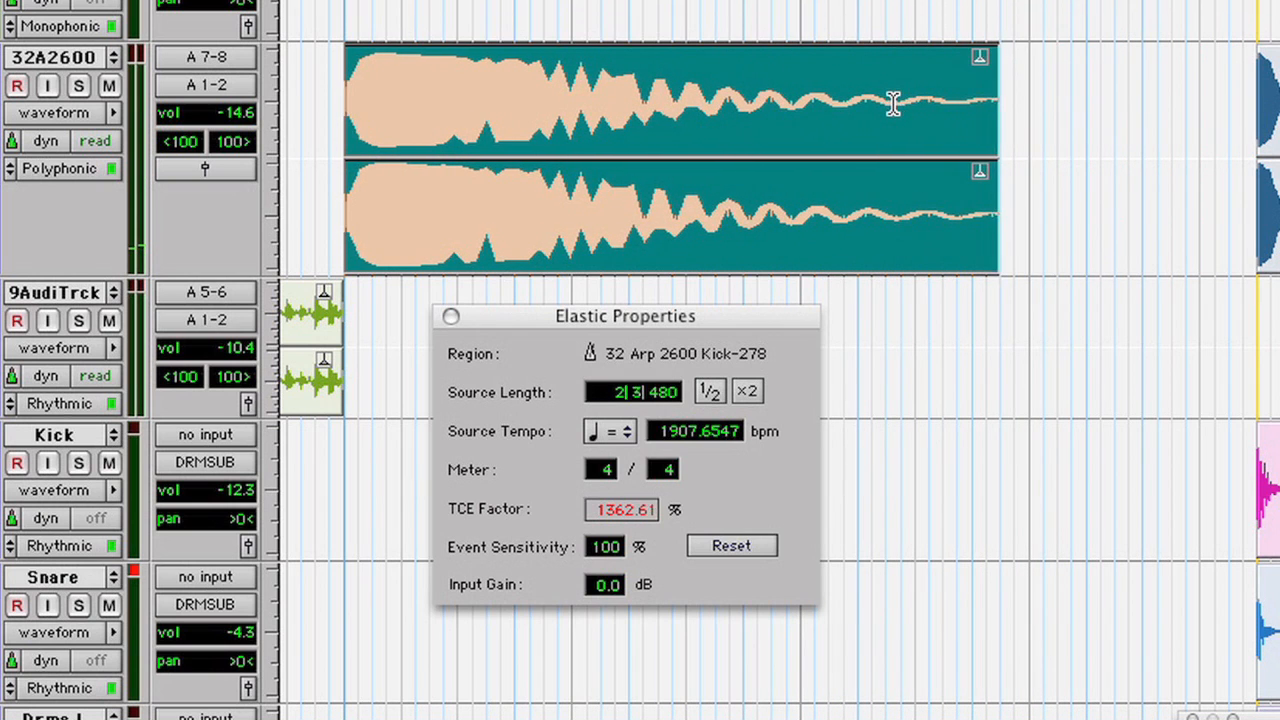
pyautogui.press('super+minus')
pyautogui.press('super+minus')
pyautogui.press('super+minus')
pyautogui.press('super+minus')
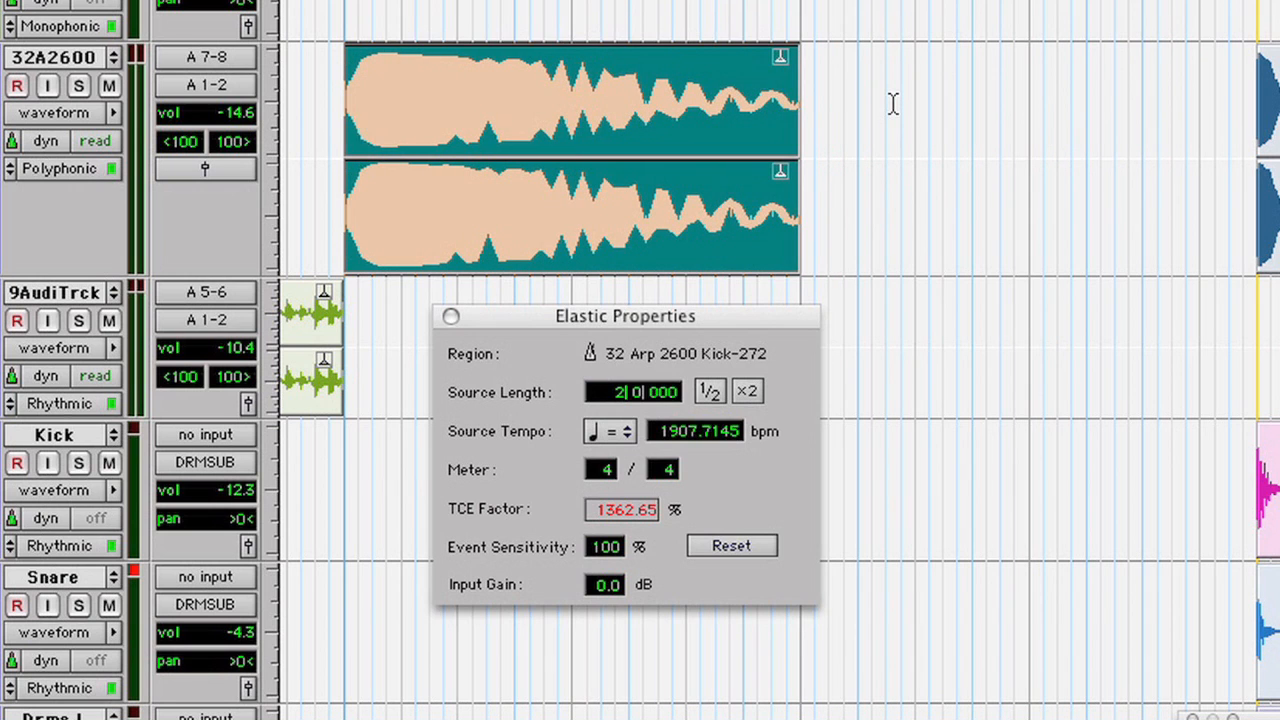
pyautogui.click(962, 236)
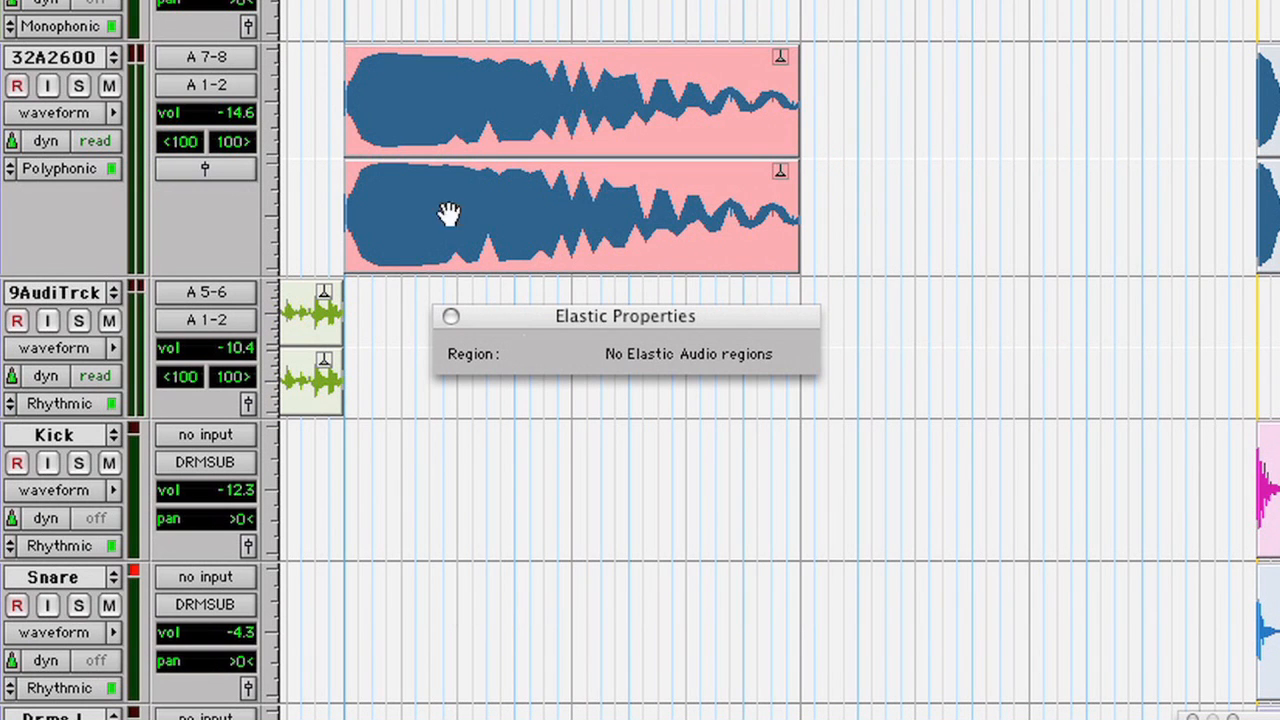
pyautogui.click(652, 263)
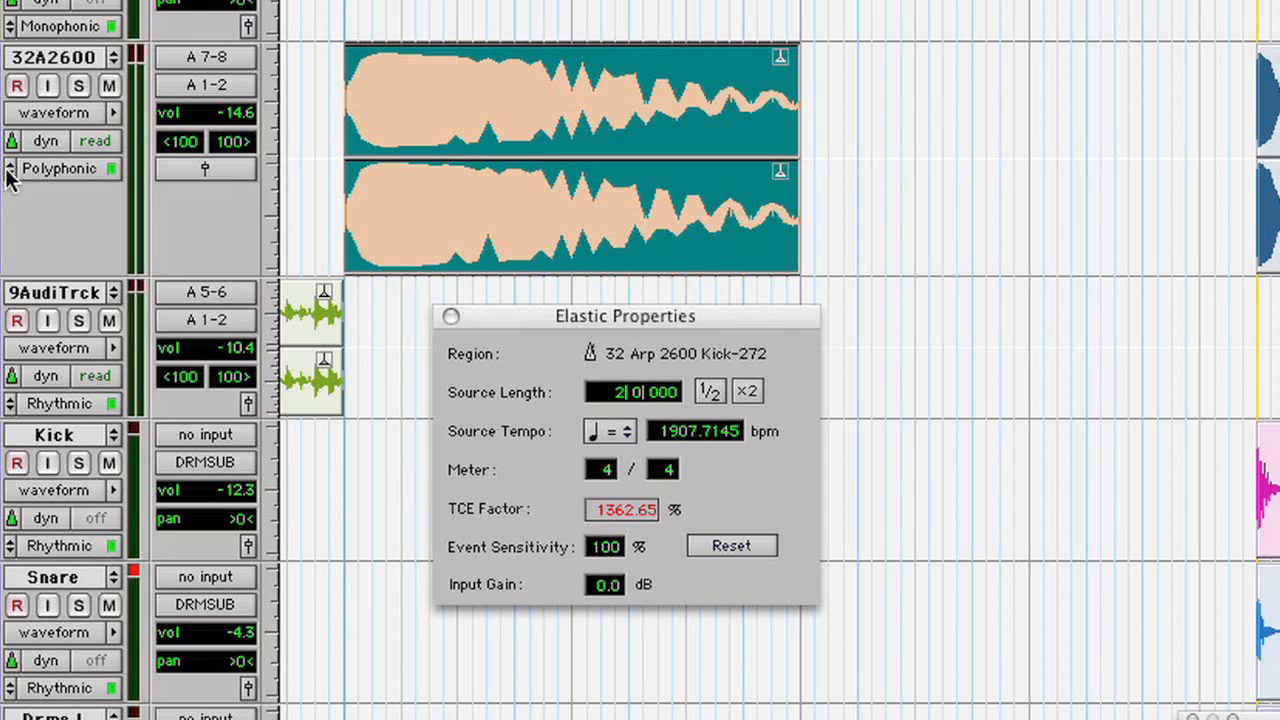
# Try the Rhythmic Elastic Audio algorithm on the 32A2600 track and return the track to Polyphonic.
pyautogui.click(10, 176)
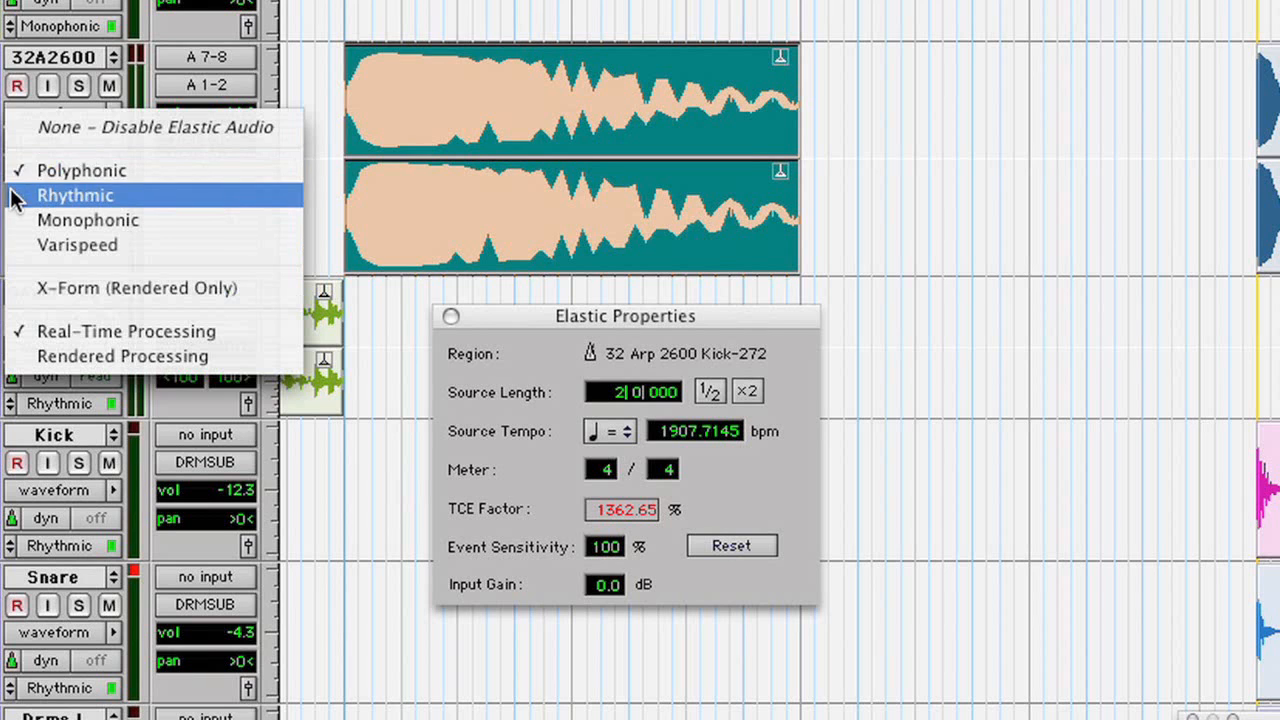
pyautogui.click(14, 198)
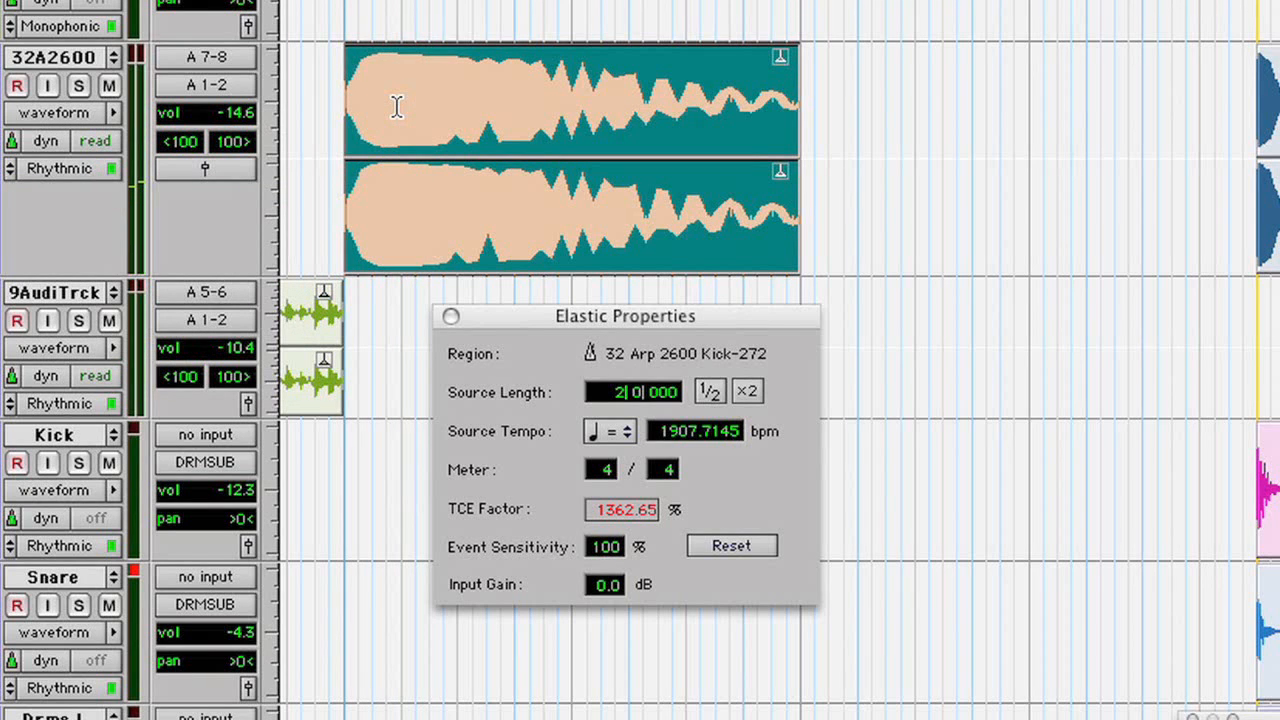
pyautogui.click(8, 168)
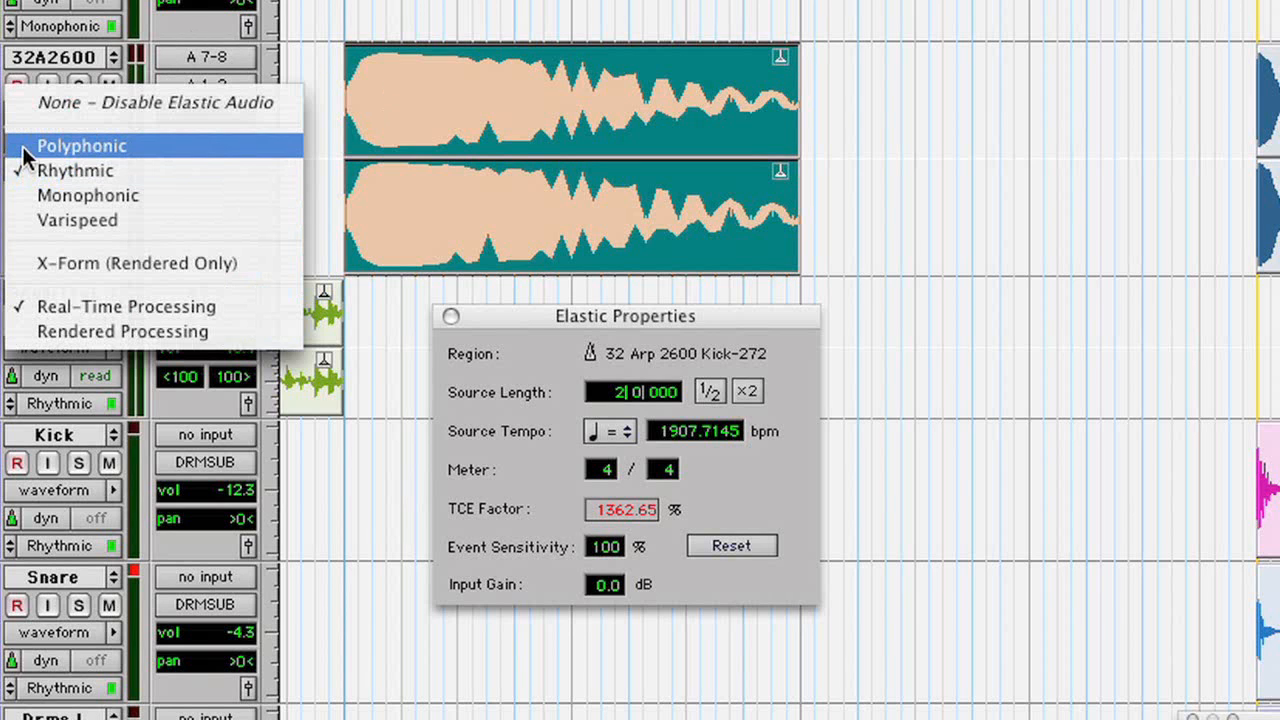
pyautogui.click(24, 150)
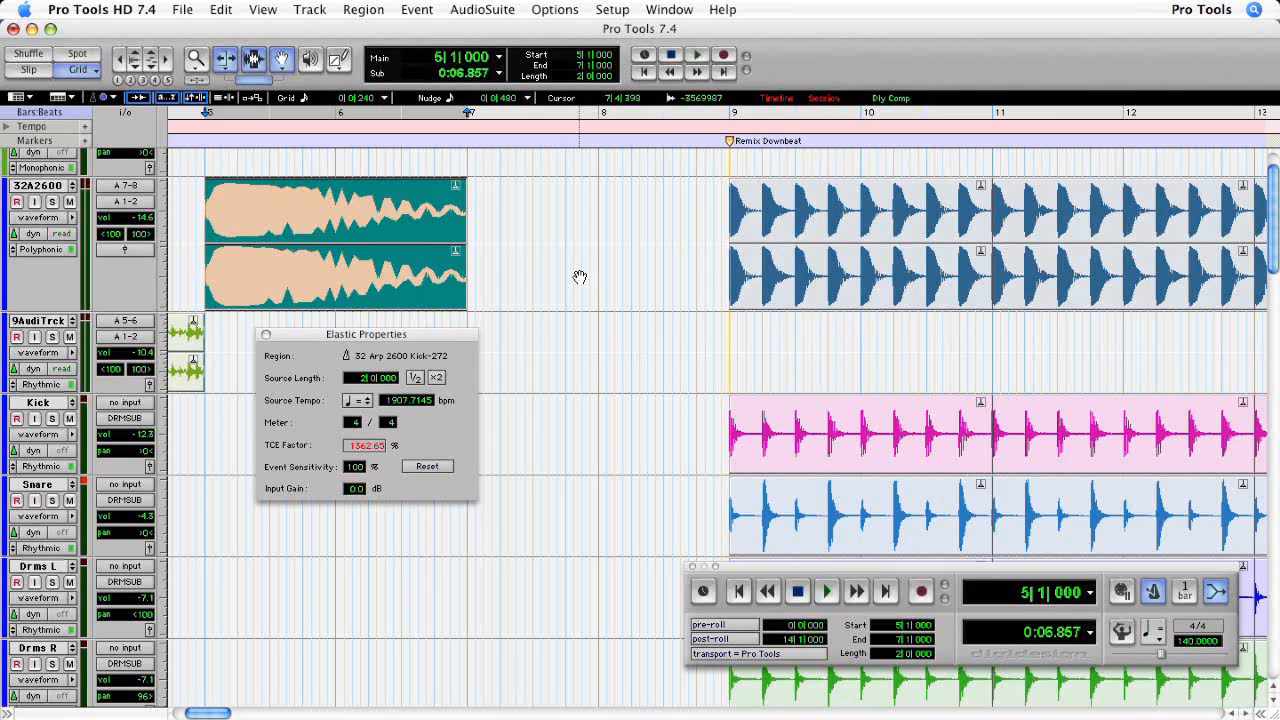
# Copy the two-bar kick region from bar 9 to bar 7 and halve the copy's source length down to 0|2|000.
pyautogui.press('space')
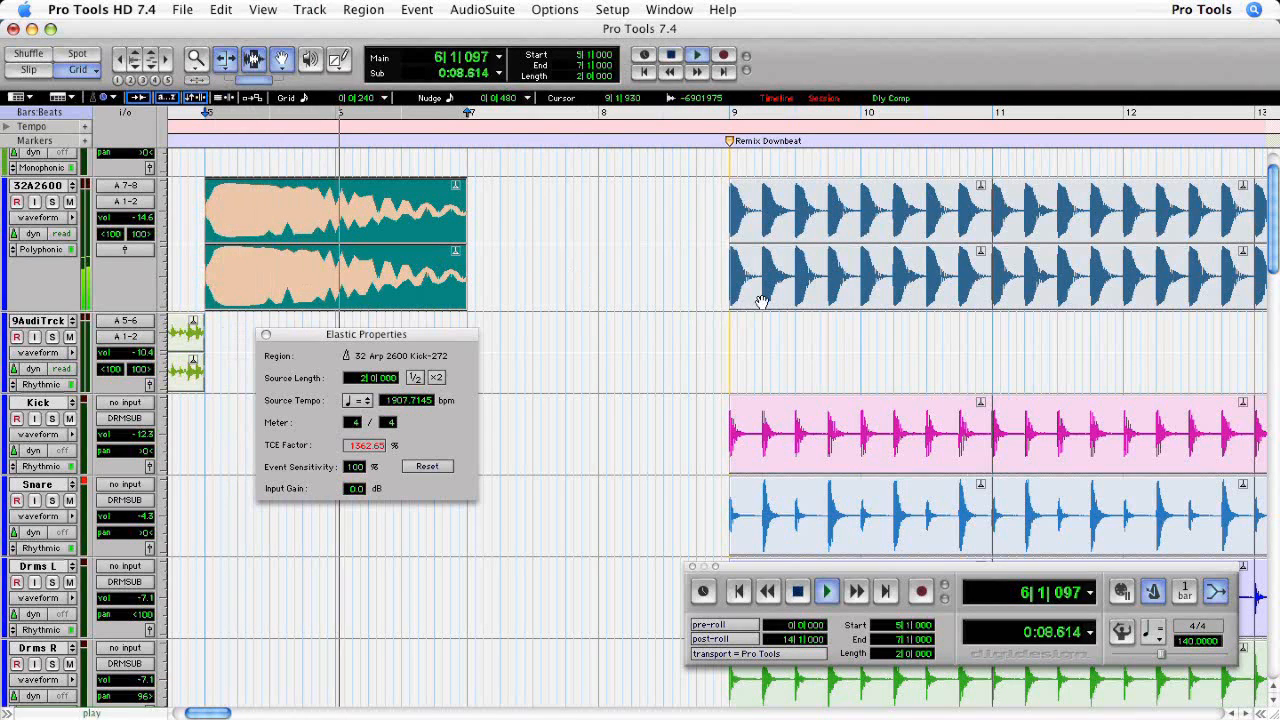
pyautogui.moveTo(740, 290); pyautogui.dragTo(502, 288)
pyautogui.press('space')
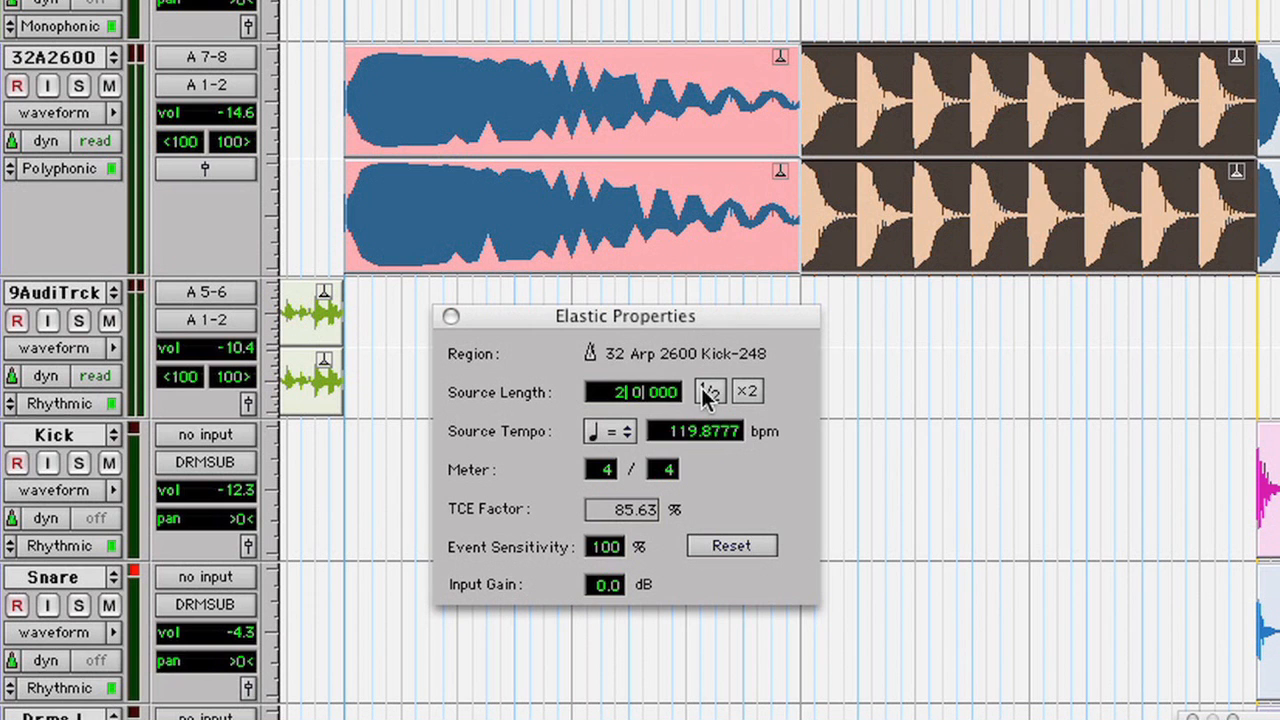
pyautogui.click(414, 377)
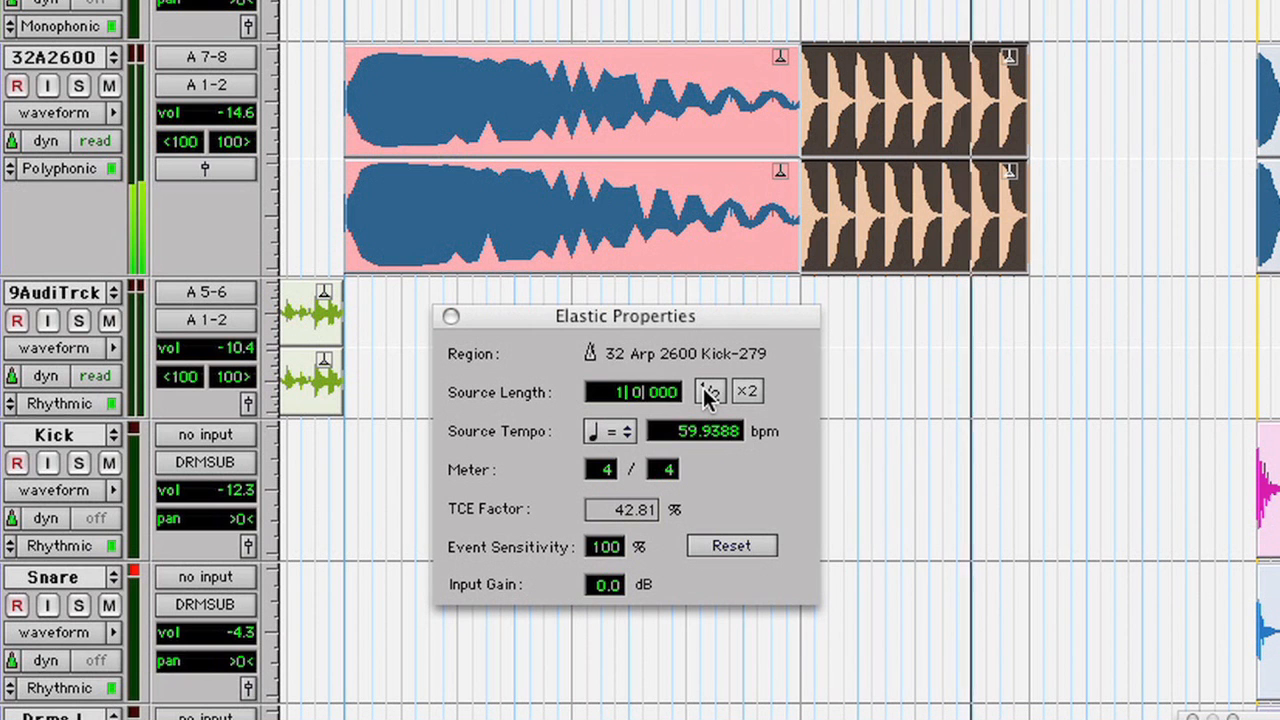
pyautogui.click(707, 393)
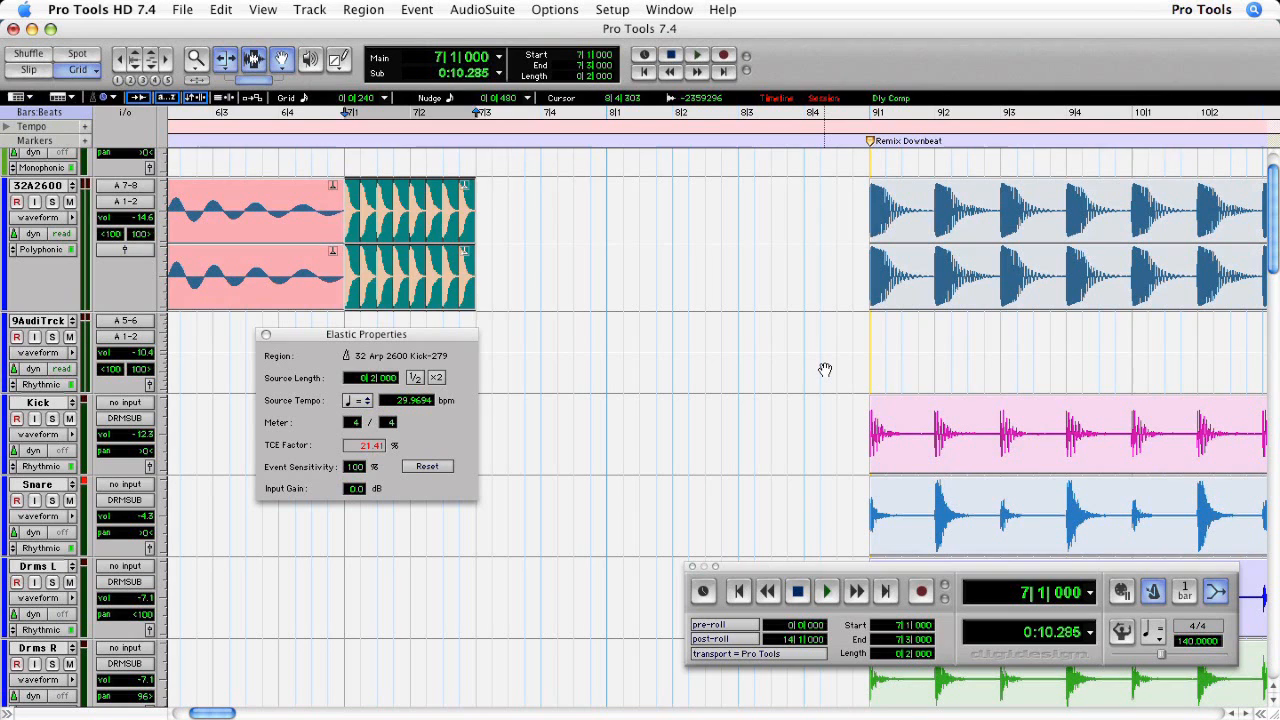
# Duplicate the half-bar kick region and nudge the duplicate to start at 8|3|000, just before the Remix Downbeat marker.
pyautogui.press('super+d')
pyautogui.press('KP_Add')
pyautogui.press('KP_Add')
pyautogui.press('KP_Add')
pyautogui.press('KP_Add')
pyautogui.press('KP_Add')
pyautogui.press('KP_Add')
pyautogui.press('KP_Add')
pyautogui.press('KP_Add')
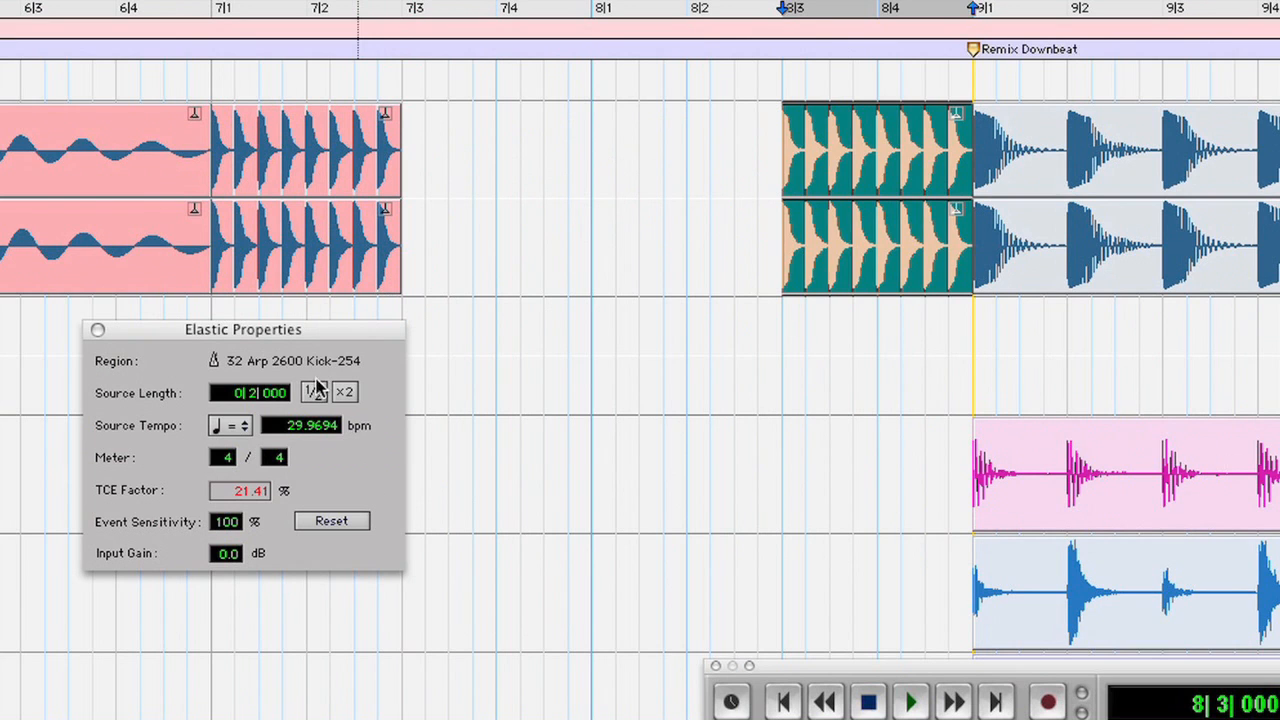
# Halve the duplicate's source length to 0|1|000 and fit it directly before bar 9, trimming its start to 8|4|480.
pyautogui.click(315, 392)
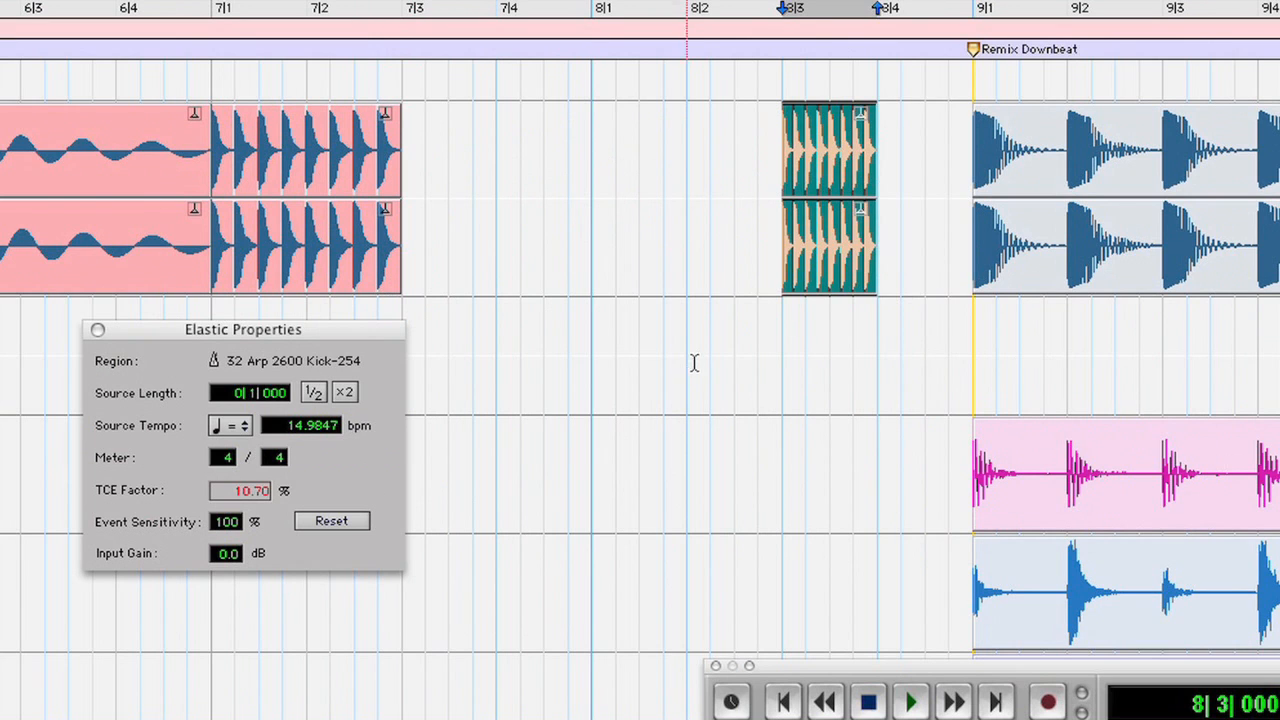
pyautogui.press('KP_Add')
pyautogui.press('KP_Add')
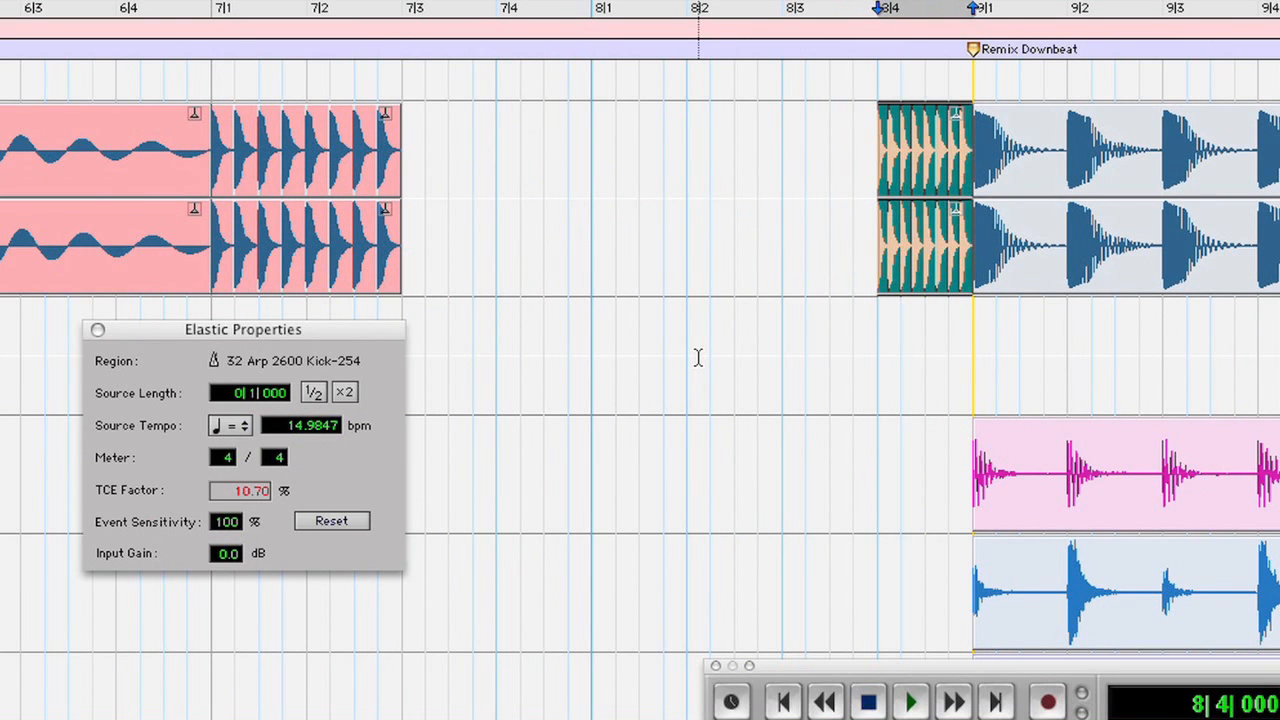
pyautogui.press('alt+KP_Add')
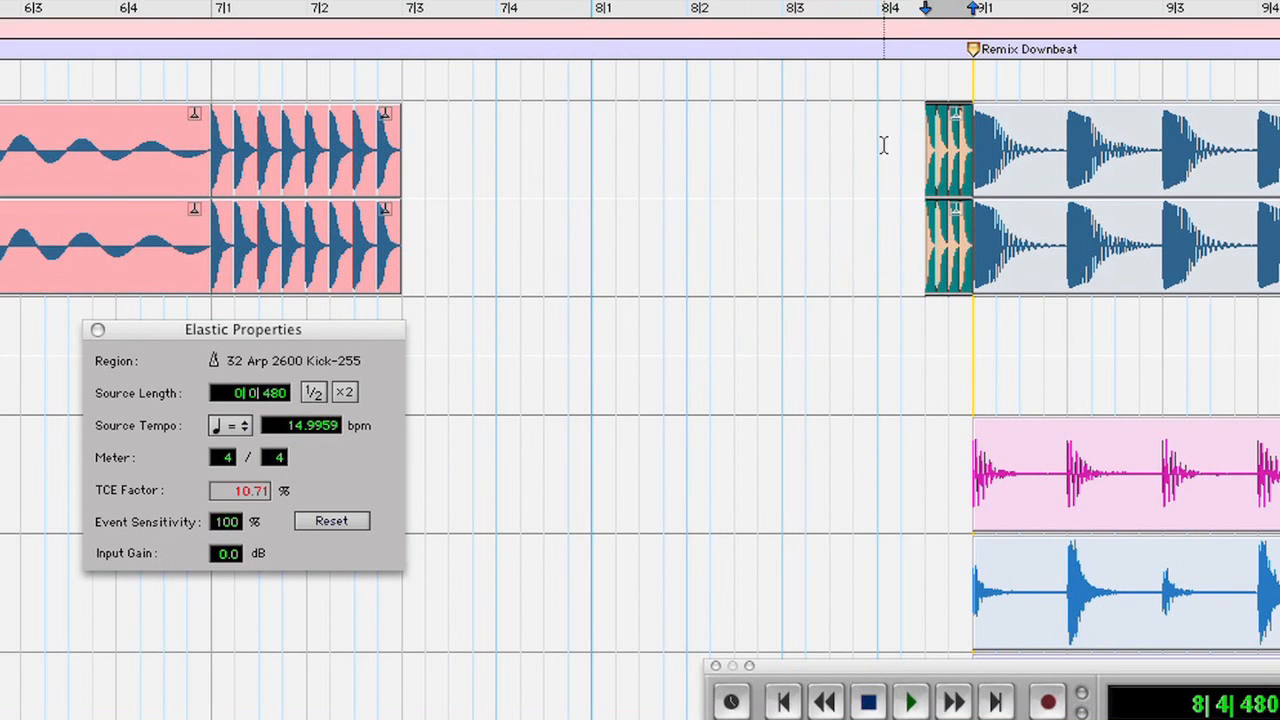
# Halve the source length of the kick region at bar 13 to 1|0|000 and nudge it to start at 12|1|000.
pyautogui.hscroll(10, 883, 145)
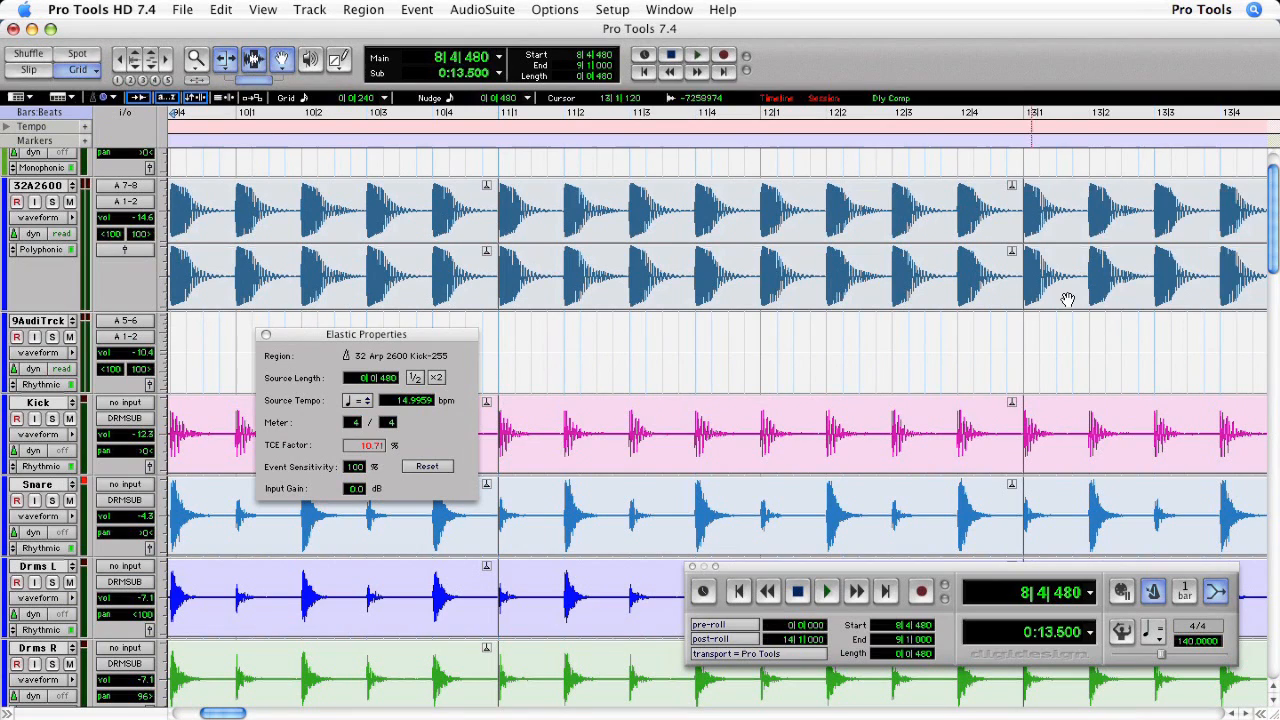
pyautogui.click(1256, 277)
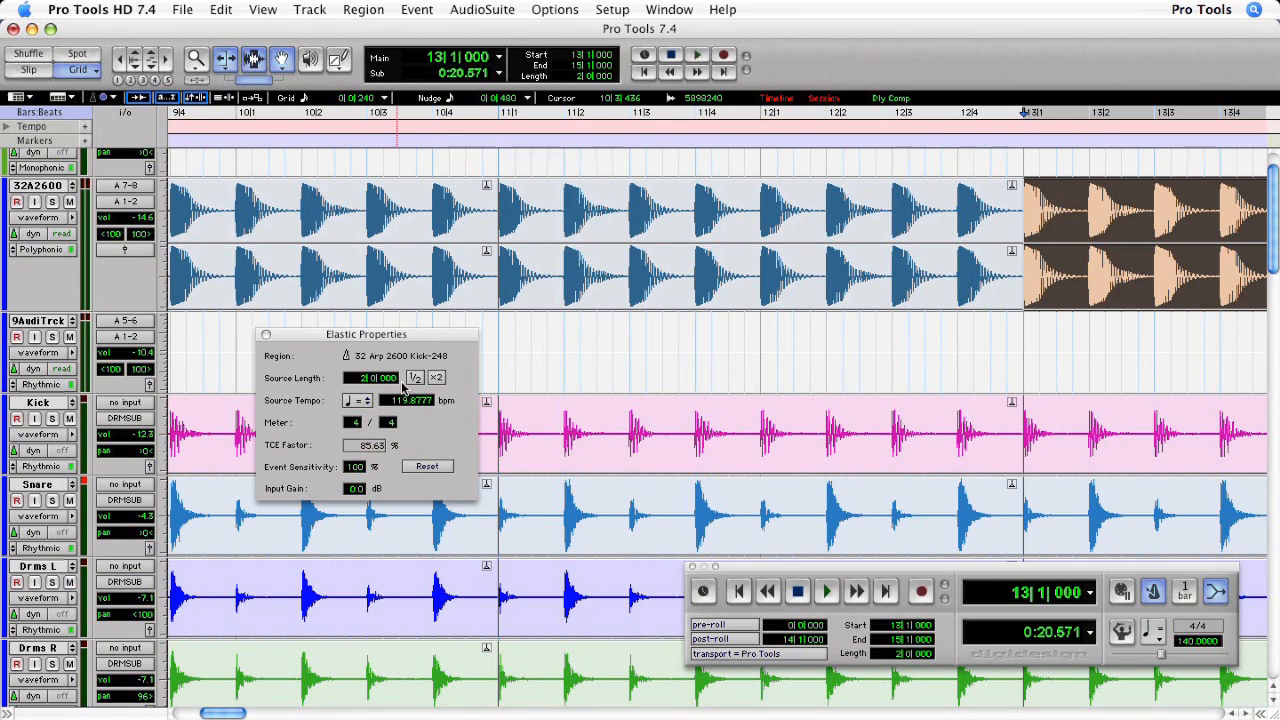
pyautogui.click(415, 380)
pyautogui.press('KP_Subtract')
pyautogui.press('KP_Subtract')
pyautogui.press('KP_Subtract')
pyautogui.press('KP_Subtract')
pyautogui.press('KP_Subtract')
pyautogui.press('KP_Subtract')
pyautogui.press('KP_Subtract')
pyautogui.press('KP_Subtract')
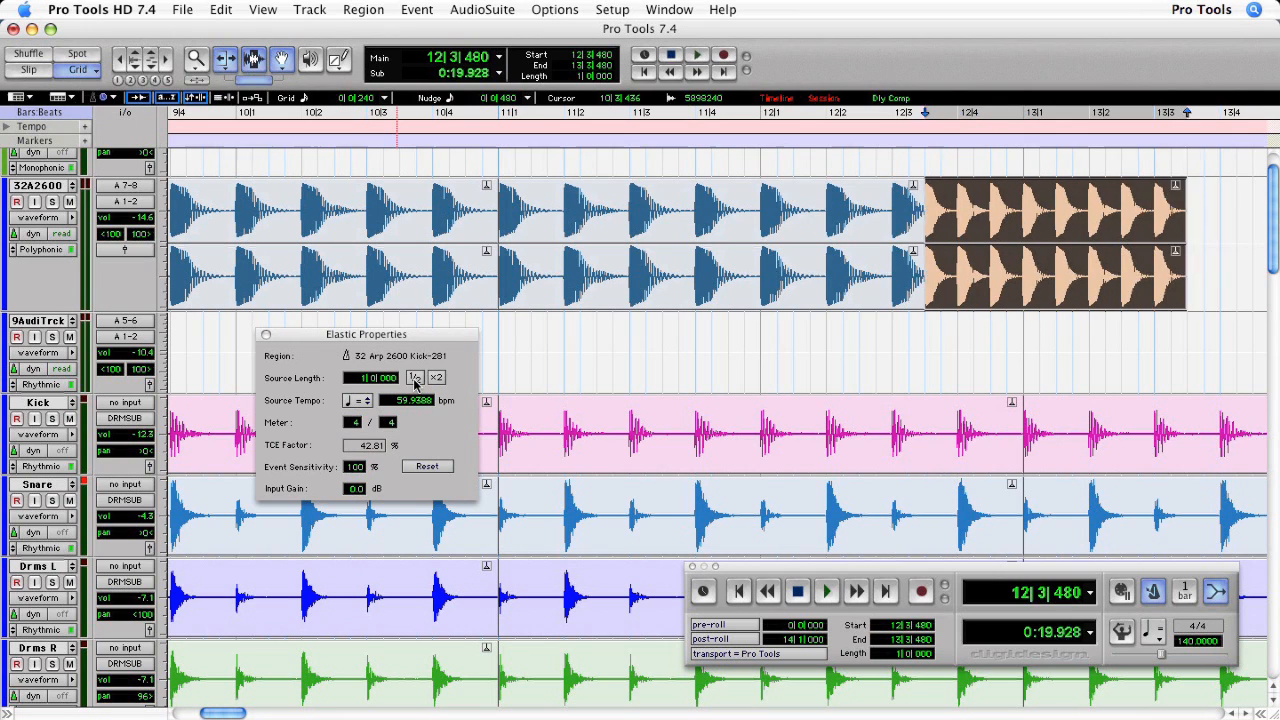
pyautogui.press('space')
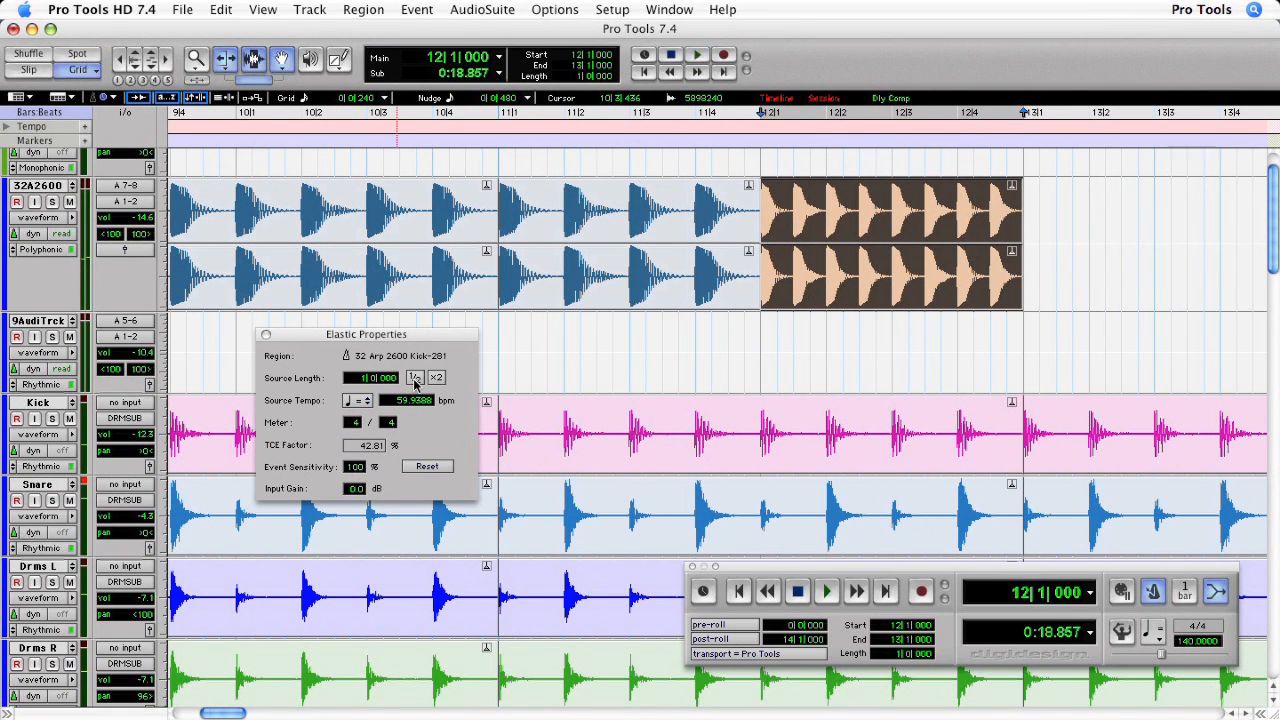
# Place a duplicate of the one-bar kick region at 13|1|000 and halve its source length to 0|2|000.
pyautogui.press('KP_Add')
pyautogui.press('KP_Add')
pyautogui.press('KP_Add')
pyautogui.press('KP_Add')
pyautogui.press('KP_Add')
pyautogui.press('KP_Add')
pyautogui.press('KP_Add')
pyautogui.press('KP_Add')
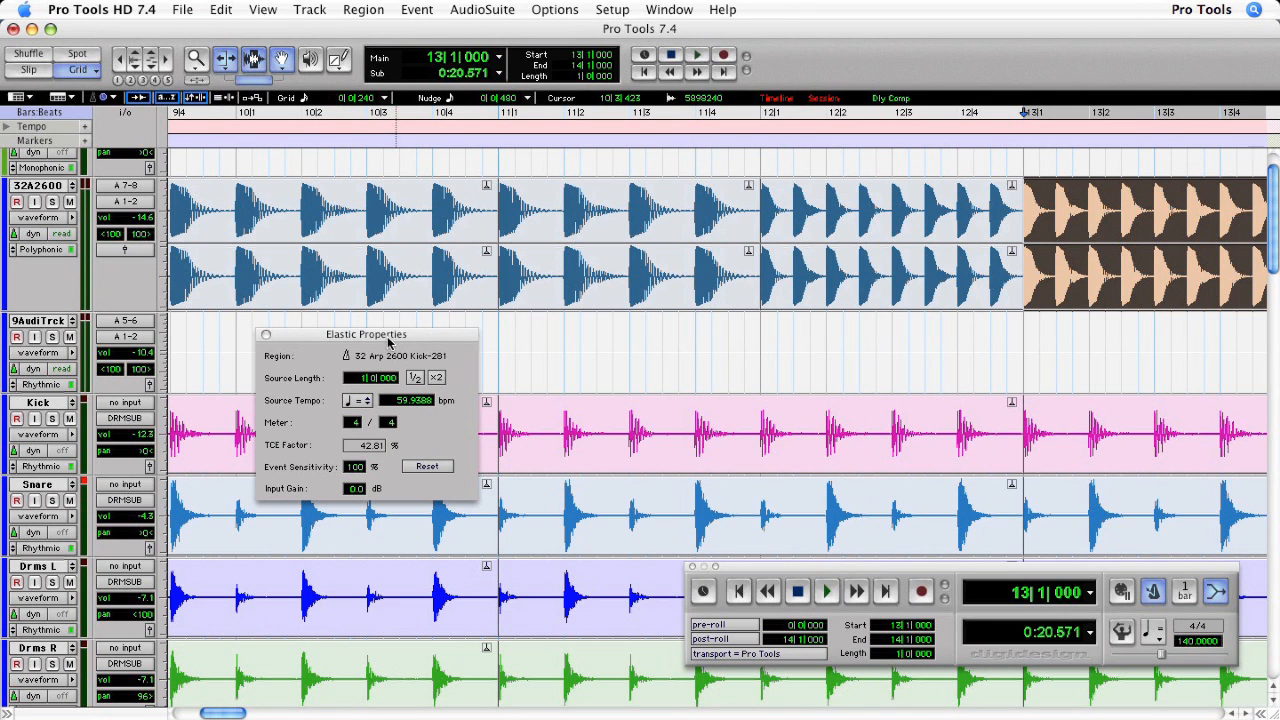
pyautogui.click(414, 378)
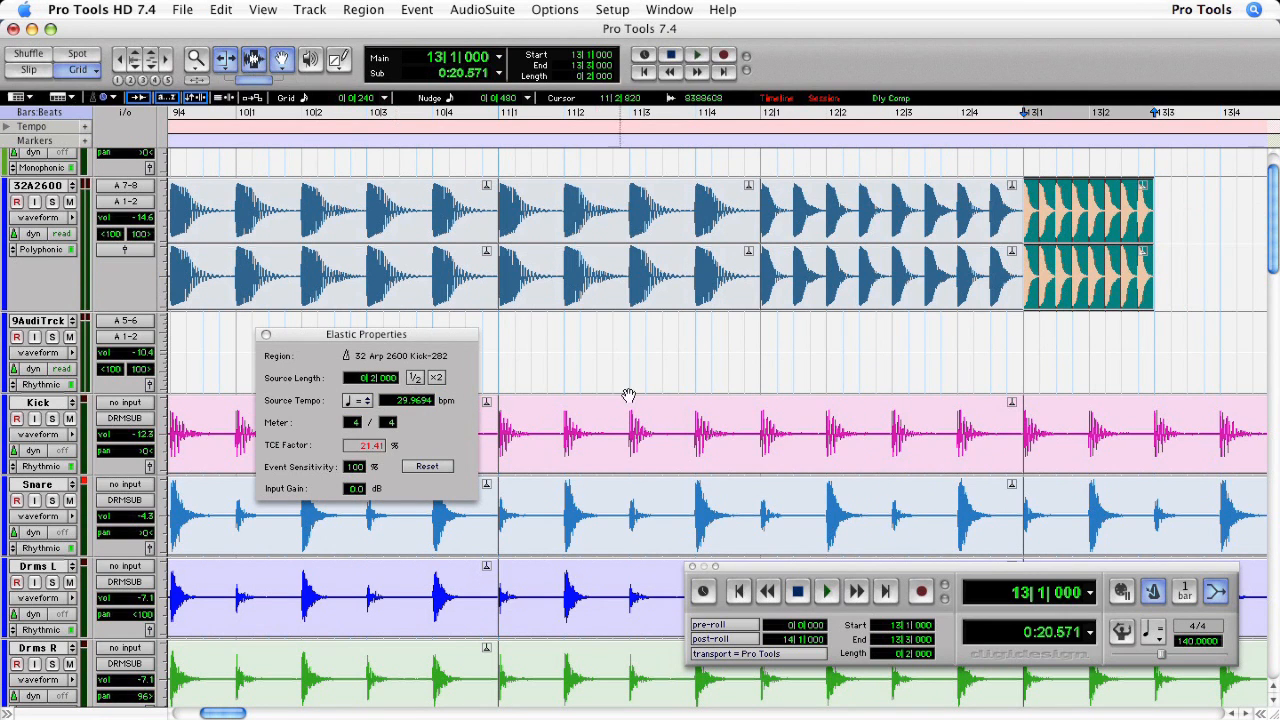
# Nudge the half-bar kick duplicate earlier to start at 12|3|000.
pyautogui.press('KP_Subtract')
pyautogui.press('KP_Subtract')
pyautogui.press('KP_Subtract')
pyautogui.press('KP_Subtract')
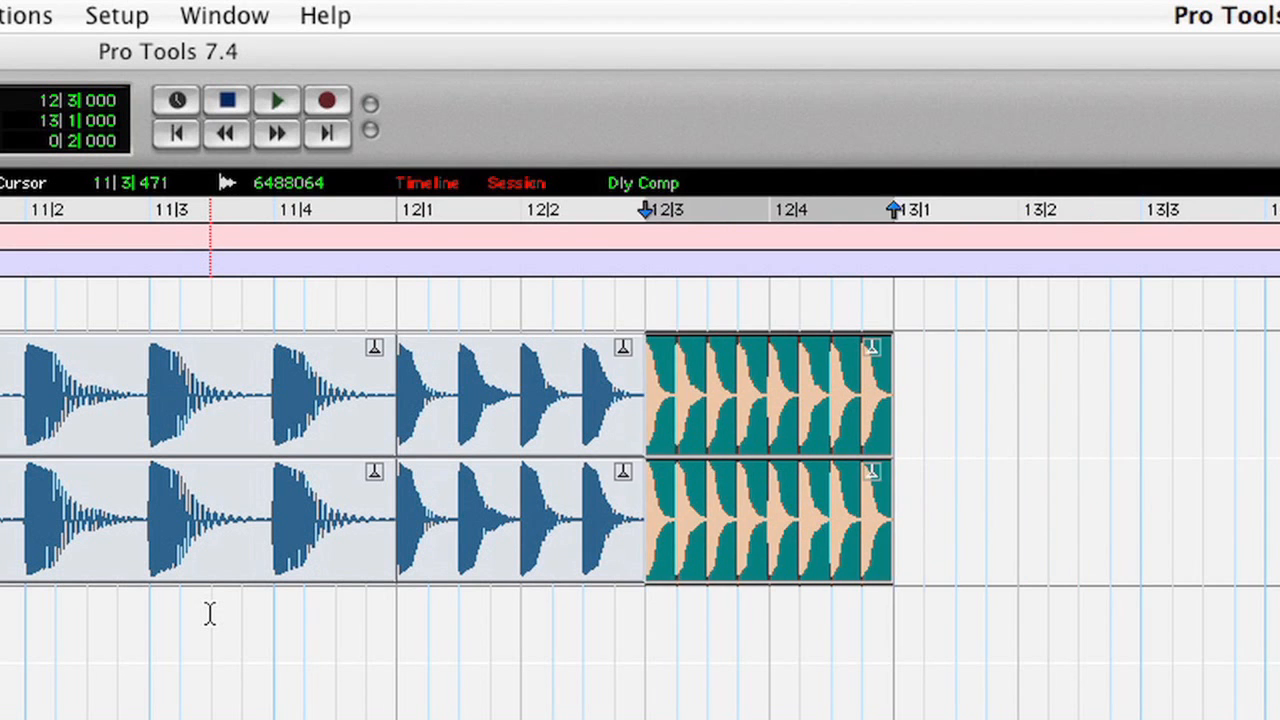
# Extend the end of the kick region at 12|1|000 to 12|3|480 and play the arrangement from 4|1|000.
pyautogui.click(609, 578)
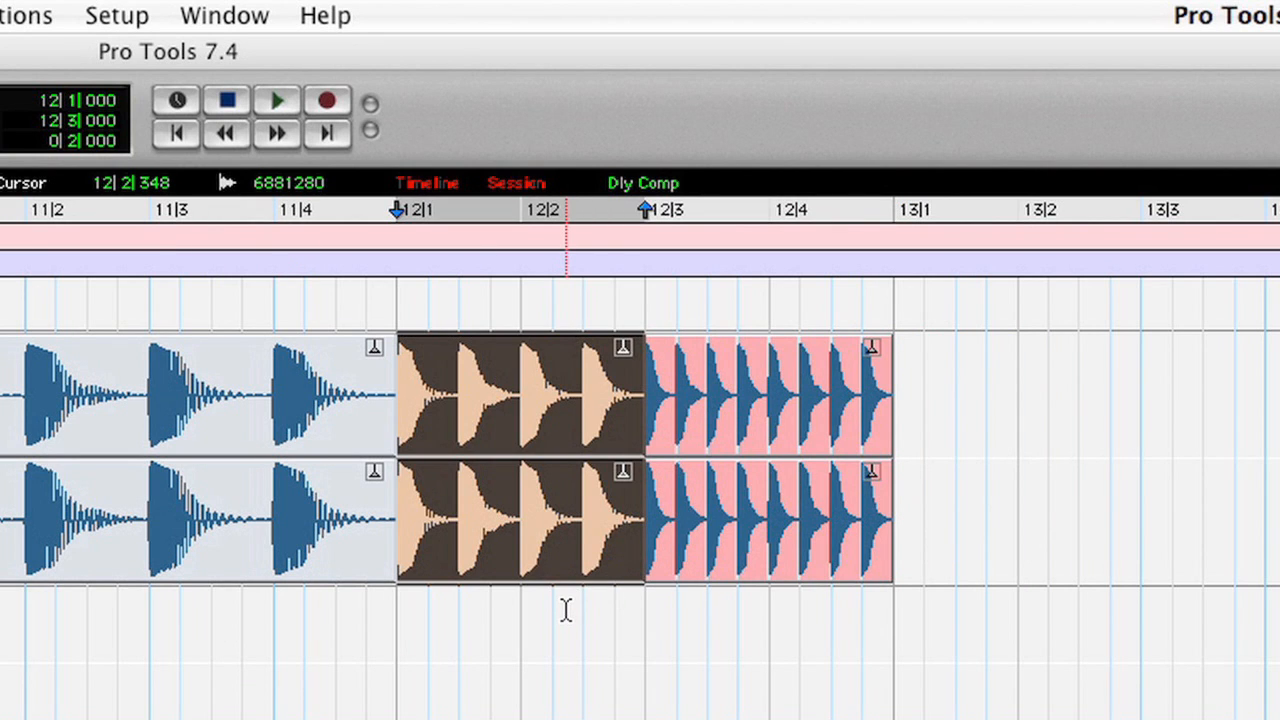
pyautogui.press('super+KP_Add')
pyautogui.press('super+KP_Add')
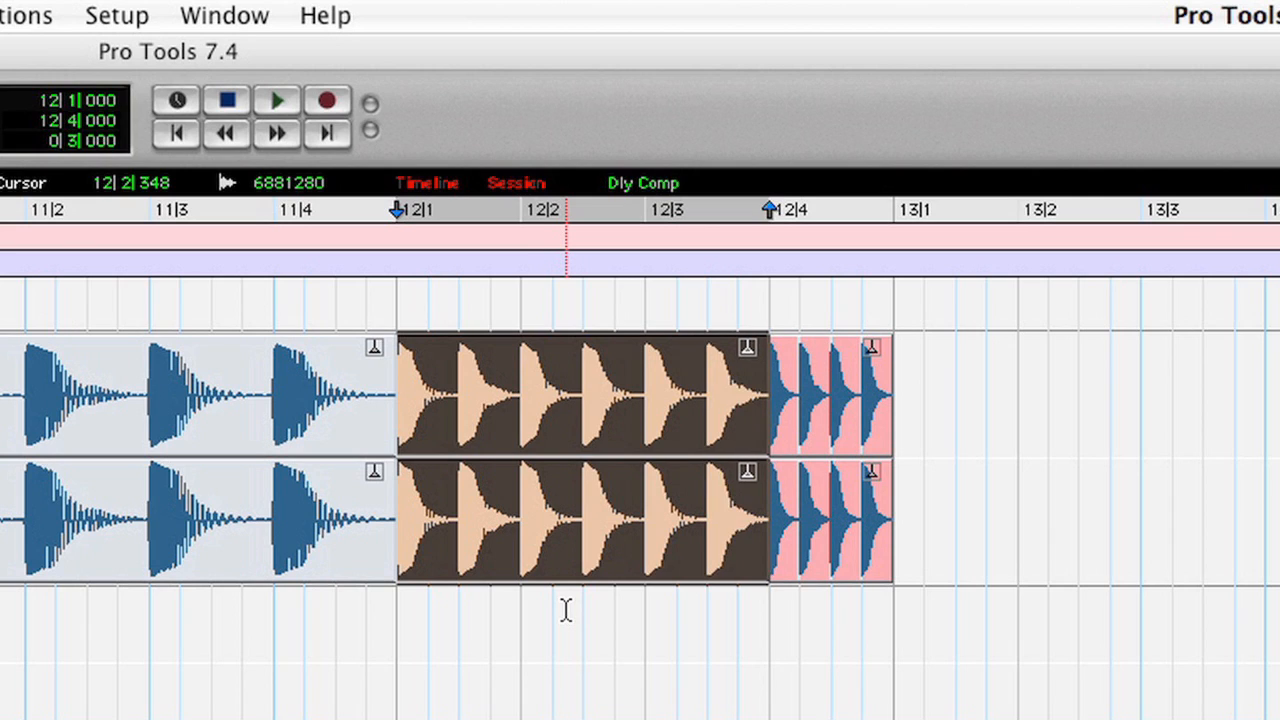
pyautogui.press('super+KP_Subtract')
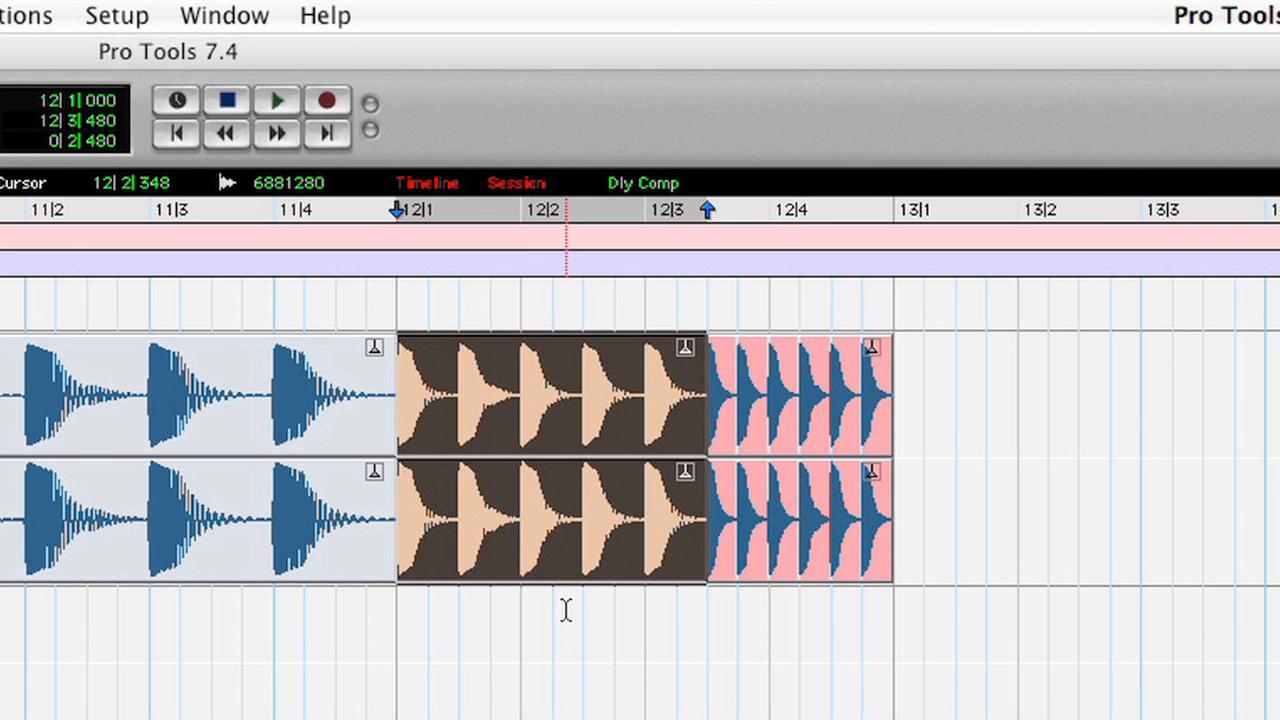
pyautogui.press('super+bracketleft')
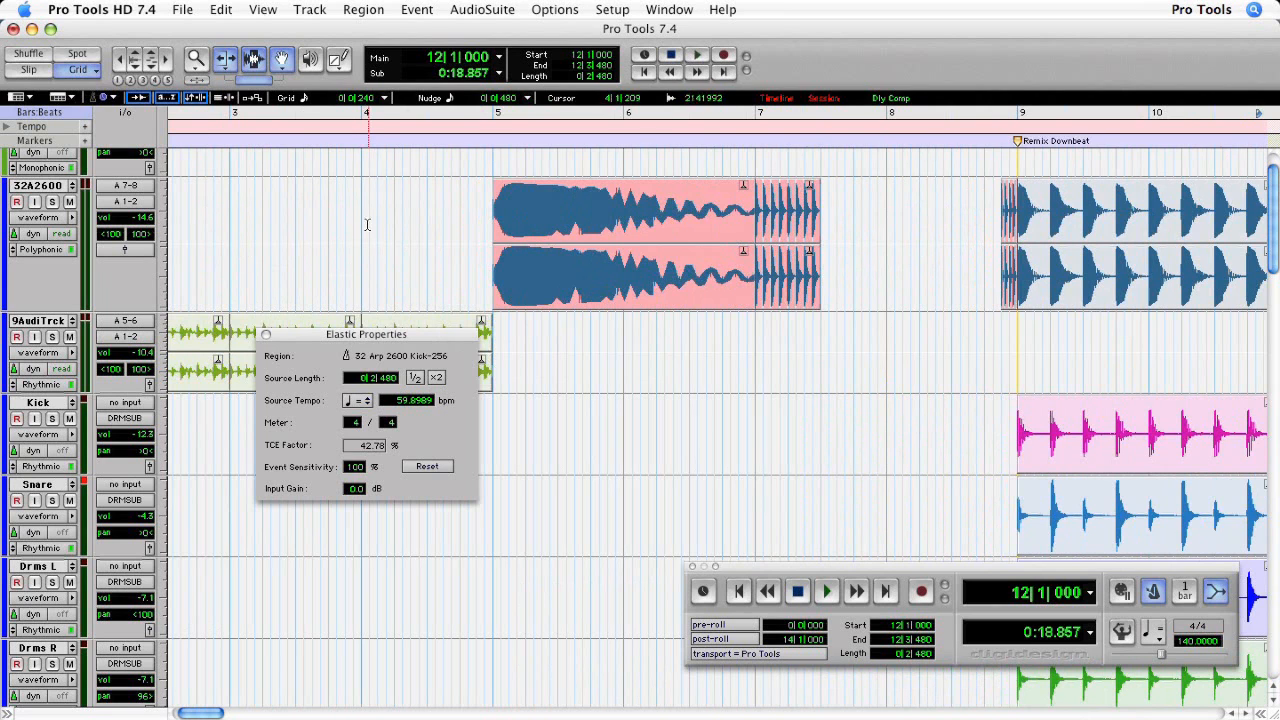
pyautogui.click(365, 213)
pyautogui.press('space')
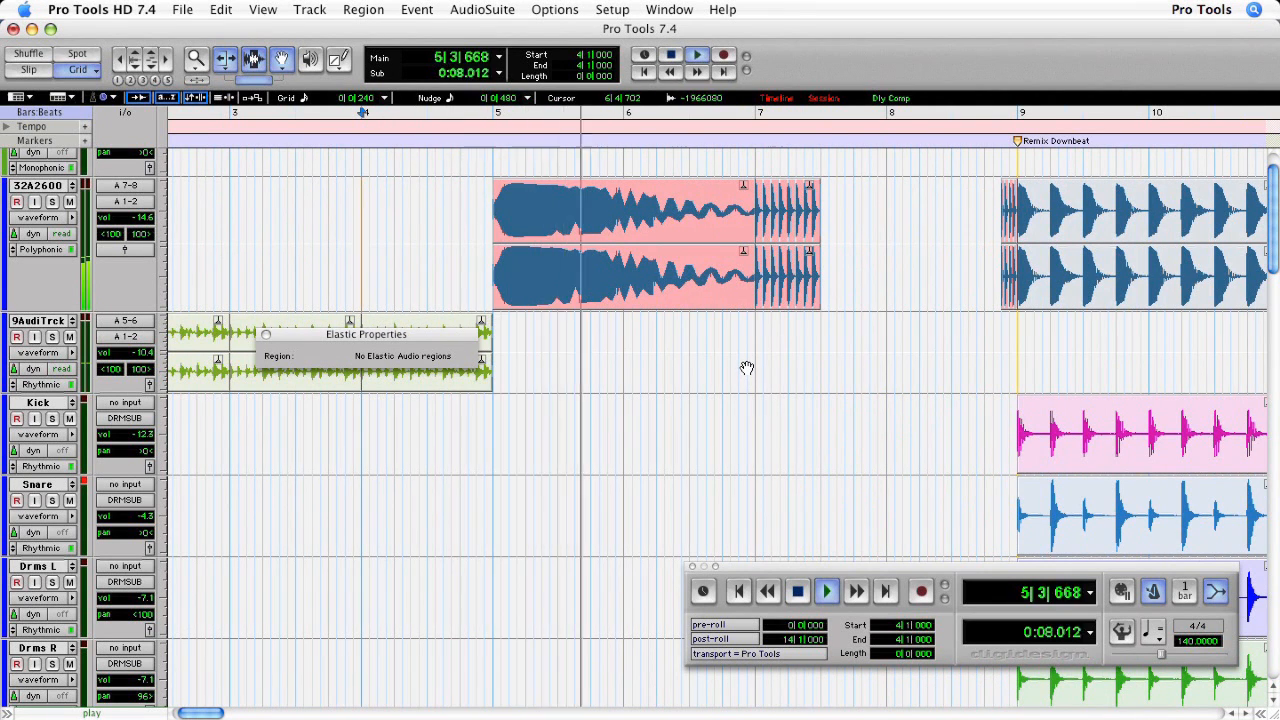
# Duplicate the four kick regions between bars 9 and 13 on the 32A2600 track three times, filling the track up to bar 25.
pyautogui.hscroll(6, 743, 363)
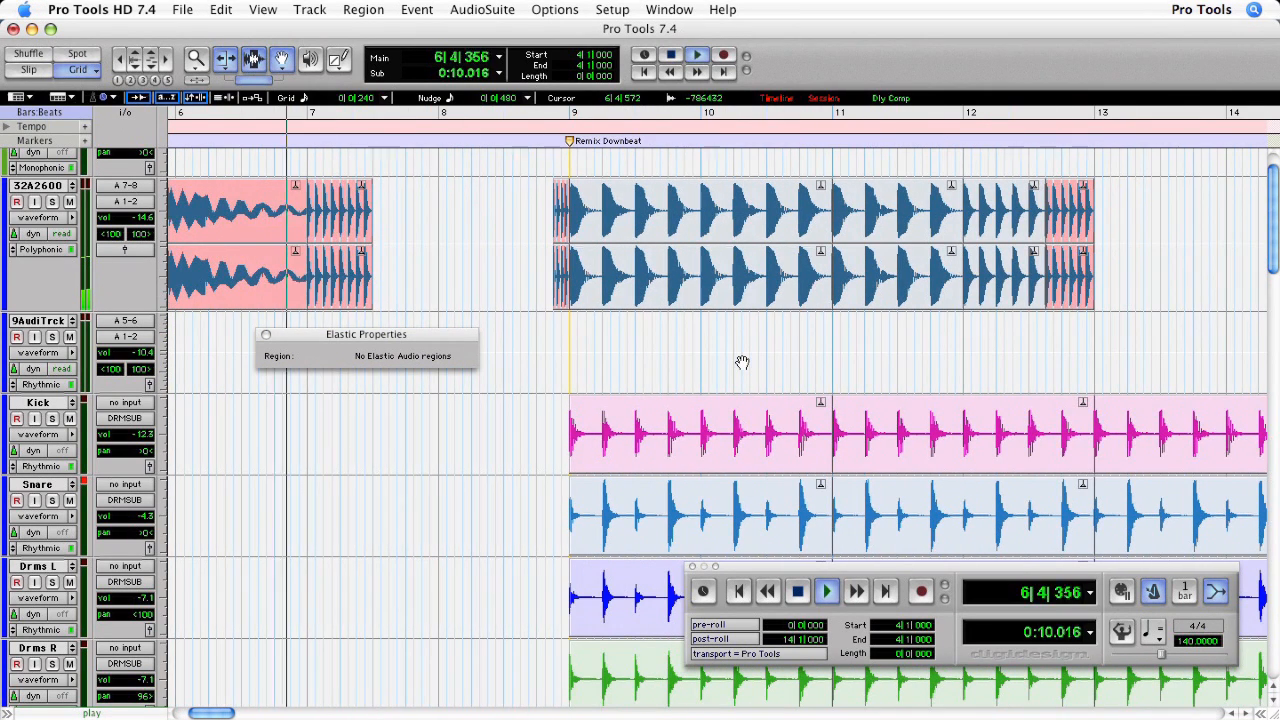
pyautogui.click(737, 290)
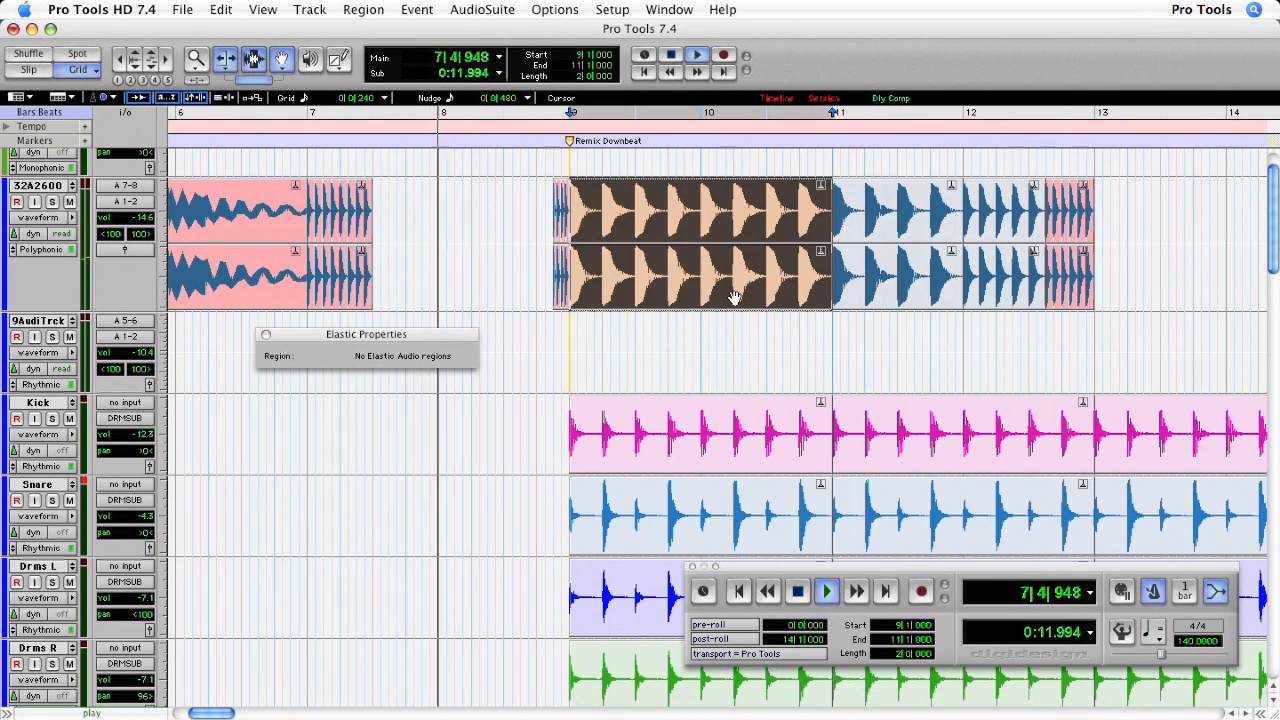
pyautogui.keyDown('shift'); pyautogui.click(1071, 290); pyautogui.keyUp('shift')
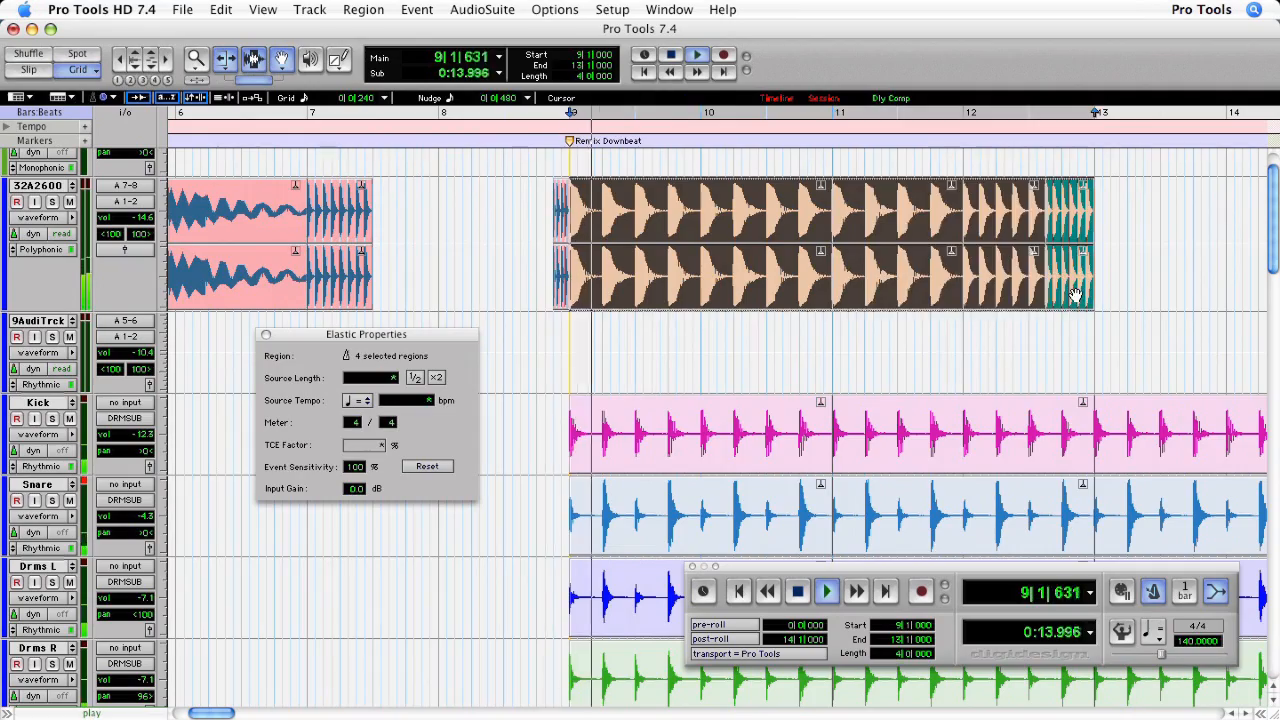
pyautogui.hscroll(5, 1075, 293)
pyautogui.press('super+d')
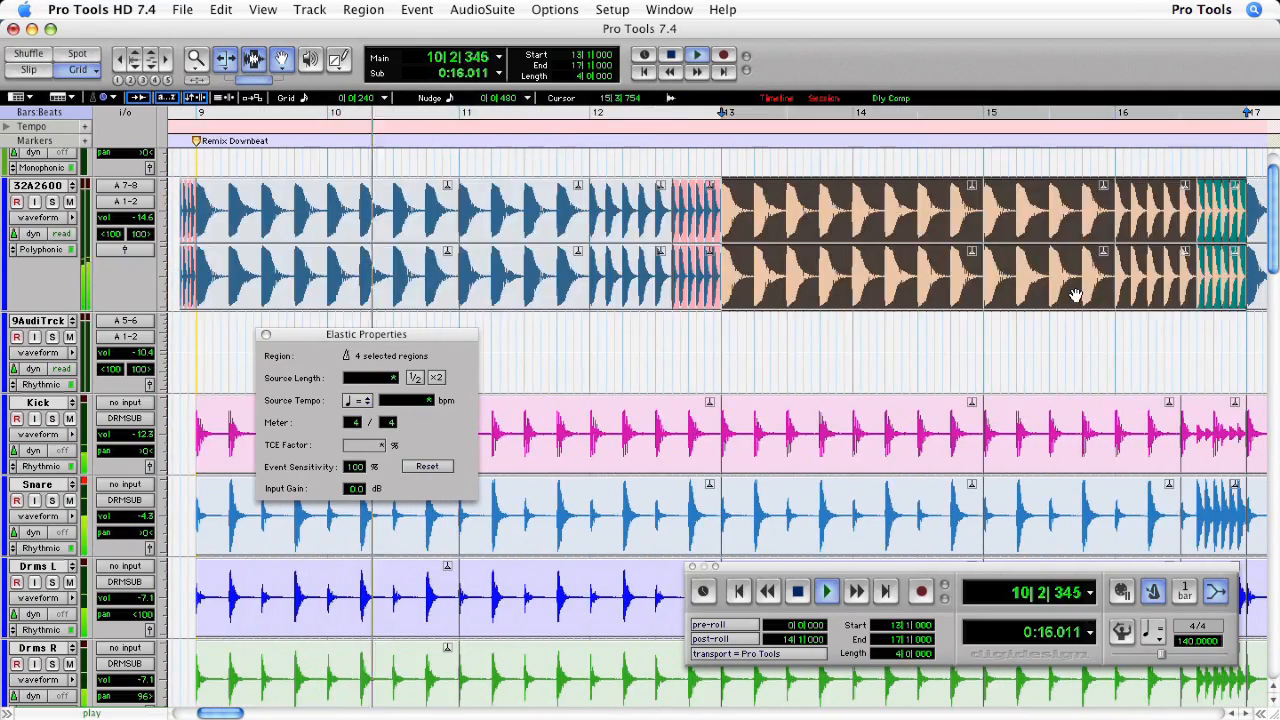
pyautogui.hscroll(5, 1075, 295)
pyautogui.press('super+d')
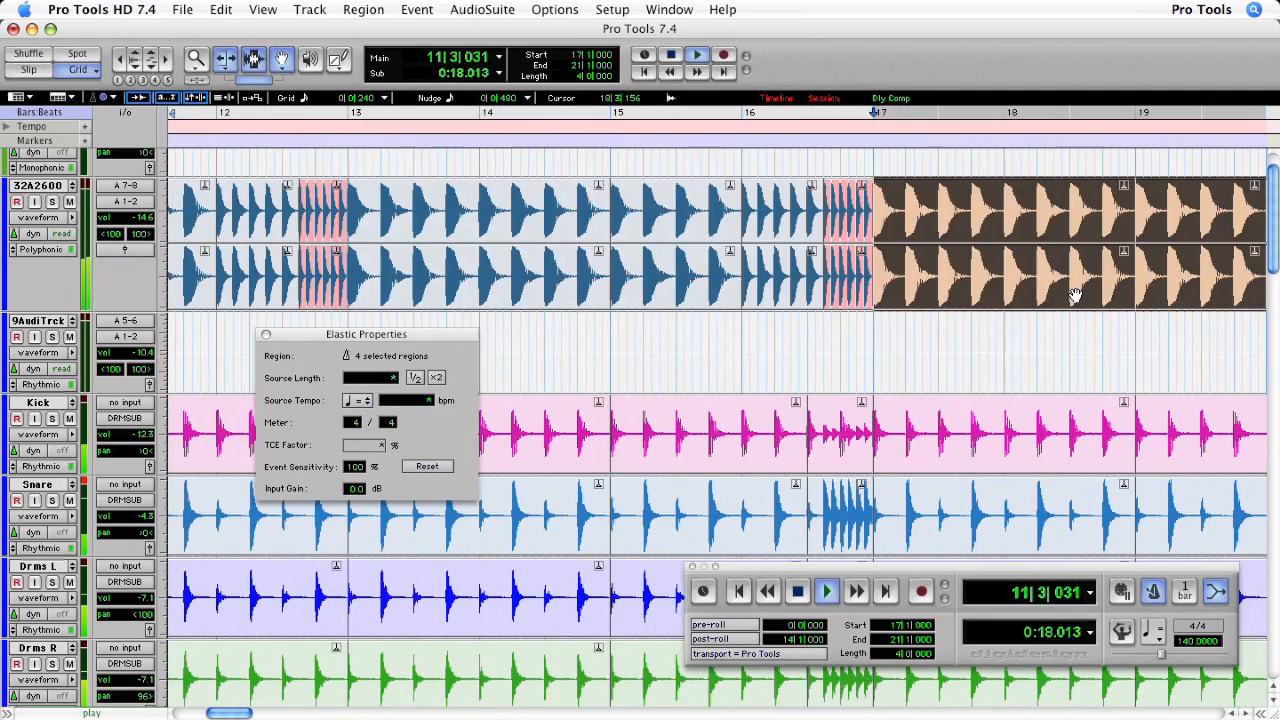
pyautogui.press('super+bracketleft')
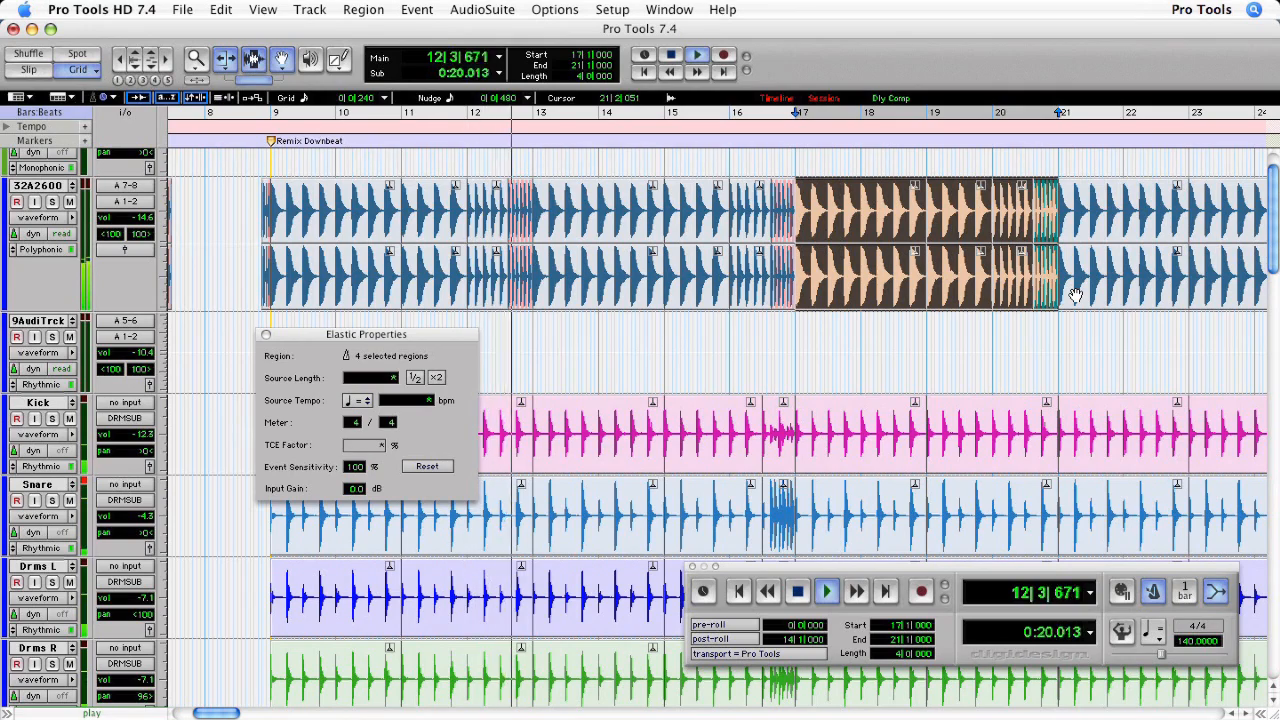
pyautogui.hscroll(4, 1075, 295)
pyautogui.press('super+d')
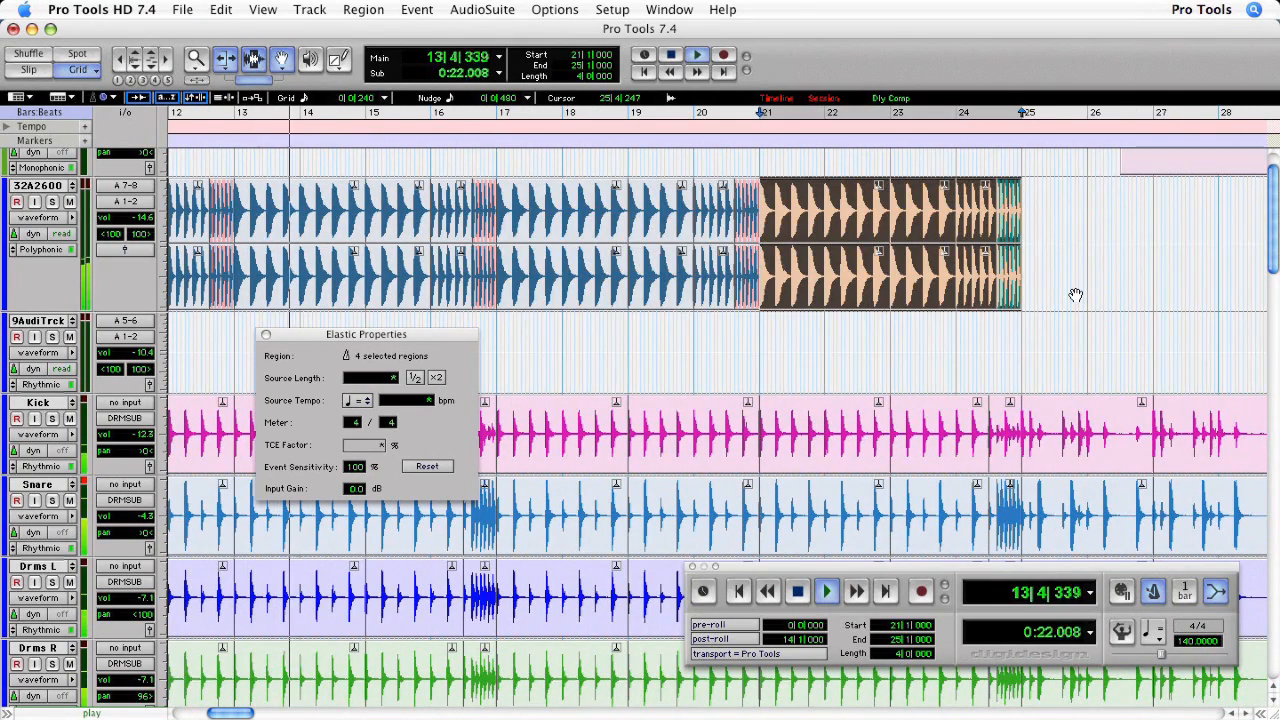
pyautogui.click(965, 327)
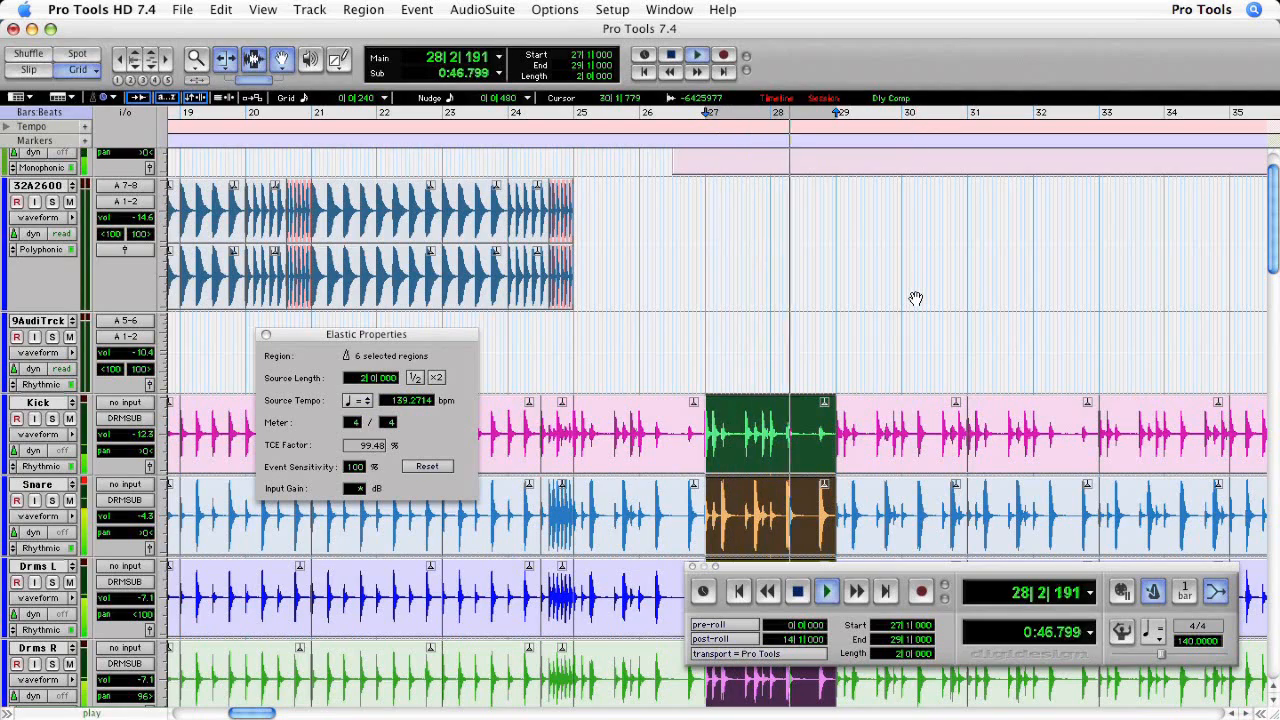
# Stop playback and copy the two-bar kick region at 21|1|000 on the 32A2600 track to 27|1|000.
pyautogui.press('space')
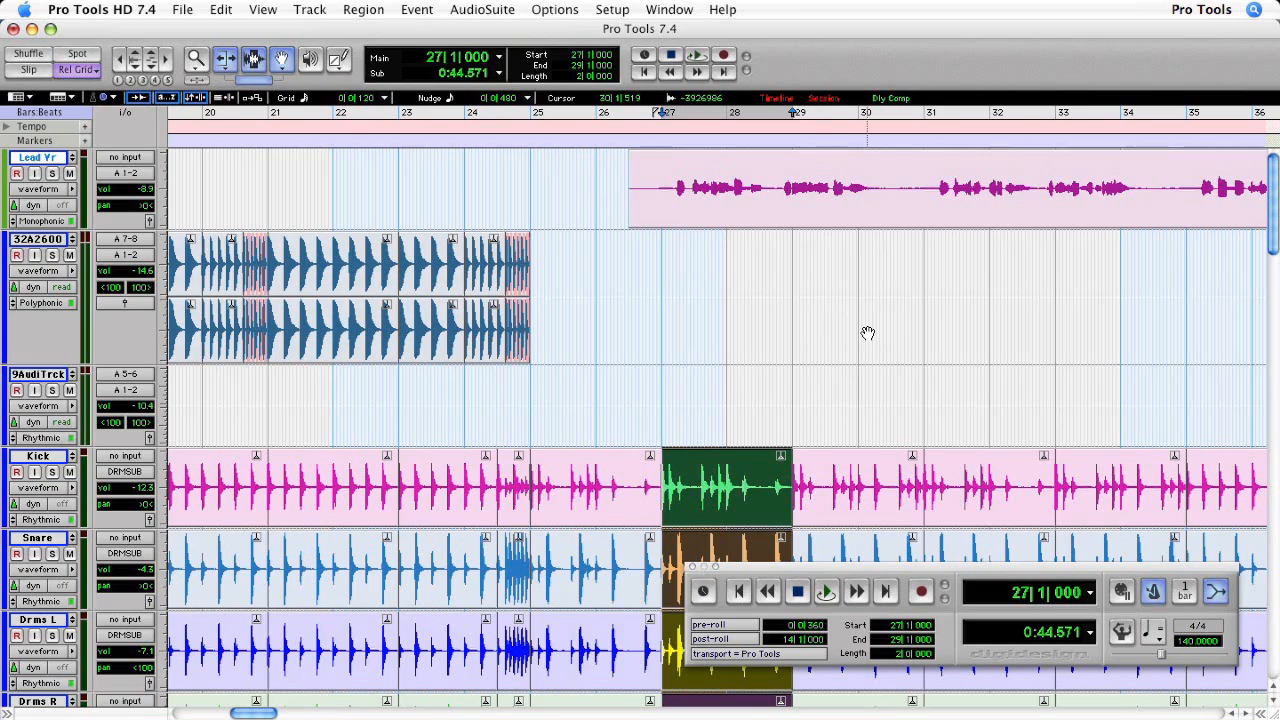
pyautogui.click(297, 330)
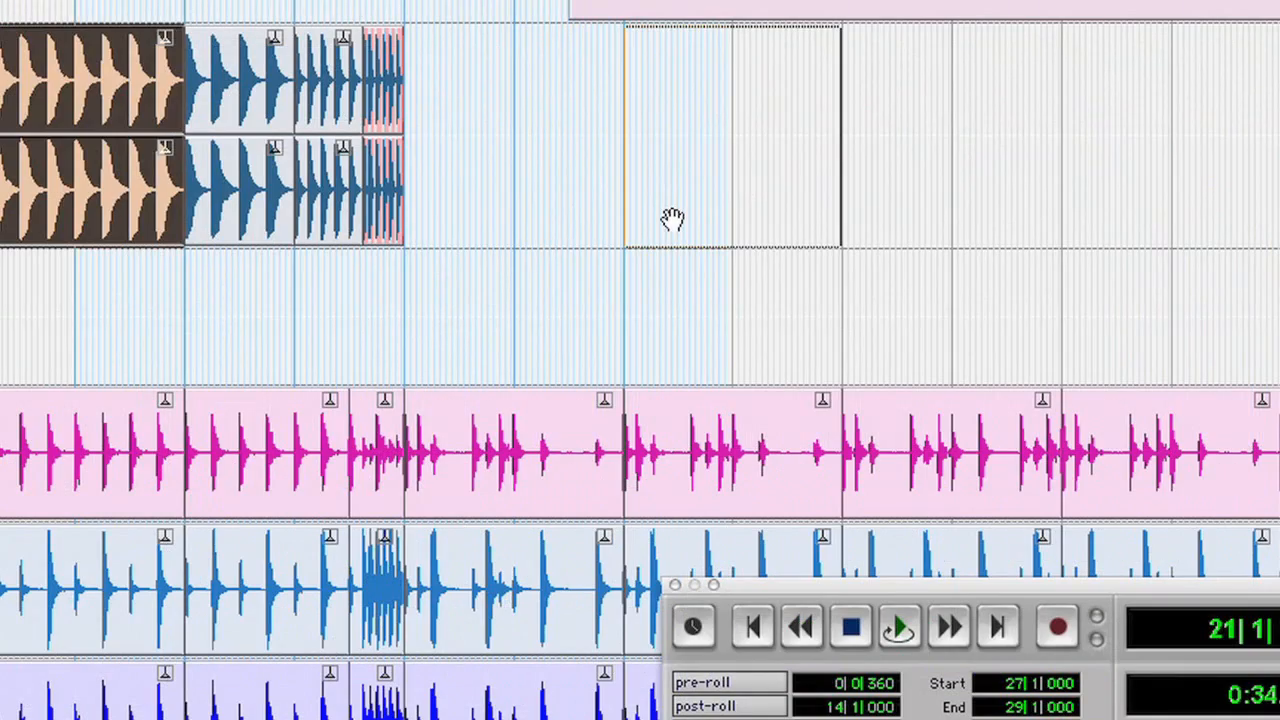
pyautogui.moveTo(672, 220); pyautogui.dragTo(672, 220)
pyautogui.press('t')
pyautogui.press('t')
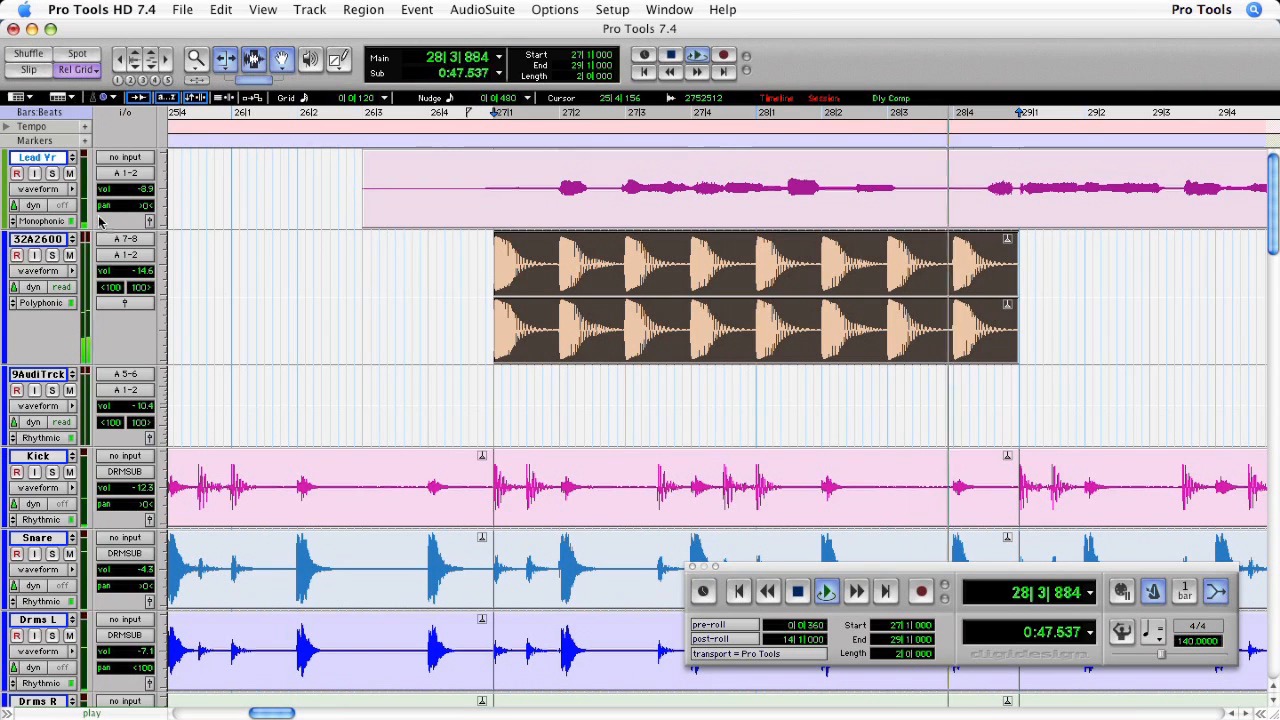
# Show the 32A2600 track in warp view and warp the copied region's bar 27 hits to match the Kick track's off-beat hits.
pyautogui.click(60, 270)
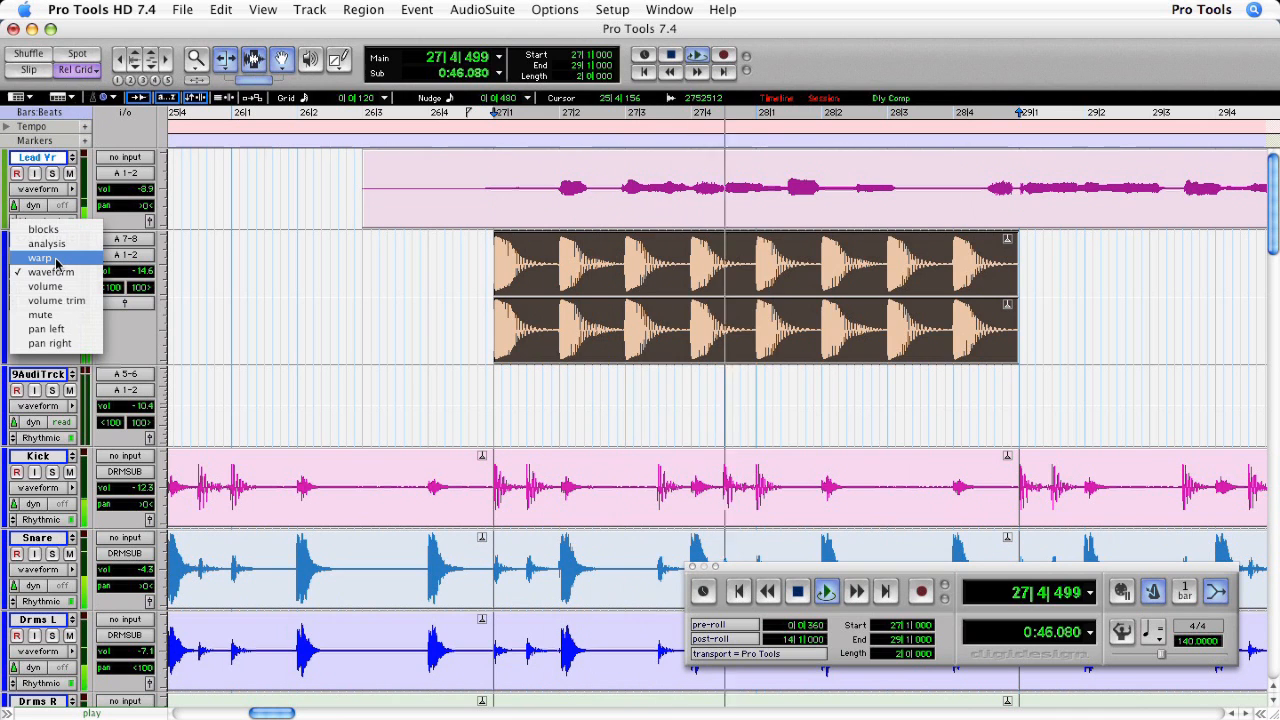
pyautogui.click(57, 262)
pyautogui.press('space')
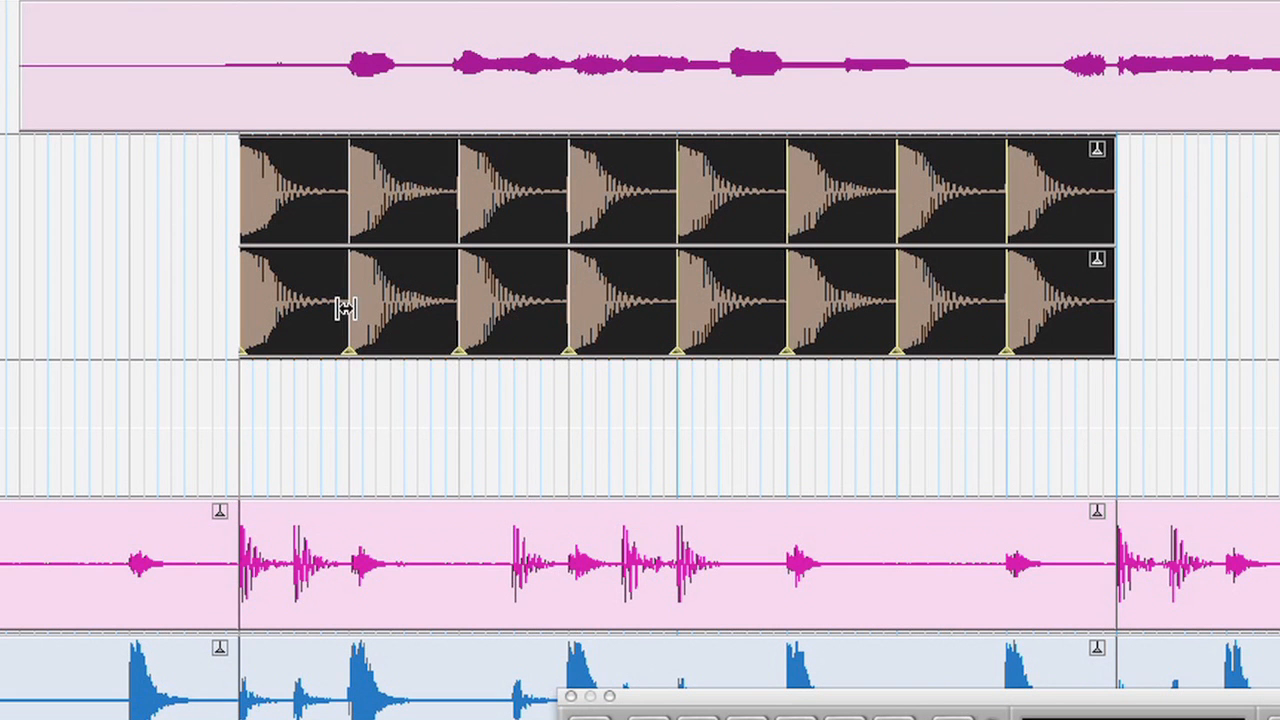
pyautogui.moveTo(554, 332); pyautogui.dragTo(530, 345)
pyautogui.moveTo(461, 321)
pyautogui.mouseDown()
pyautogui.moveTo(518, 336)
pyautogui.moveTo(586, 317)
pyautogui.moveTo(624, 325)
pyautogui.mouseUp()
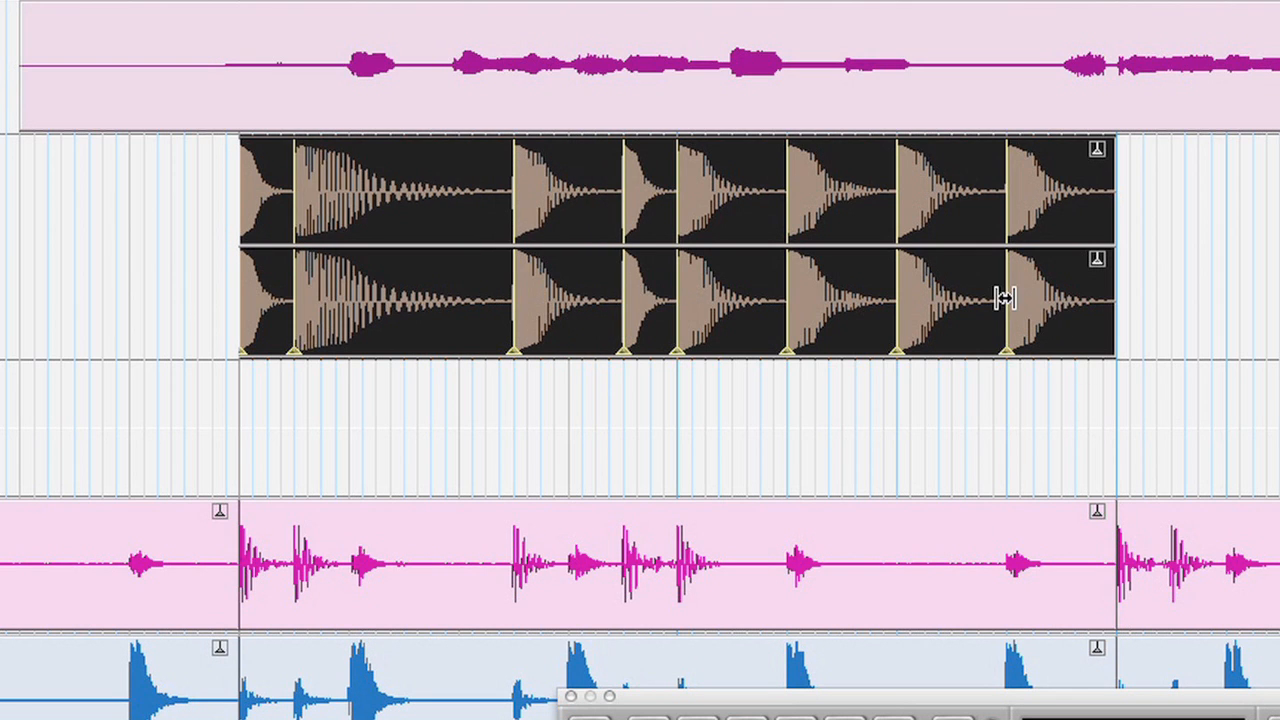
# Warp the last three hits of bar 28 later, placing the final two close together just before bar 29.
pyautogui.moveTo(1005, 298); pyautogui.dragTo(1083, 308)
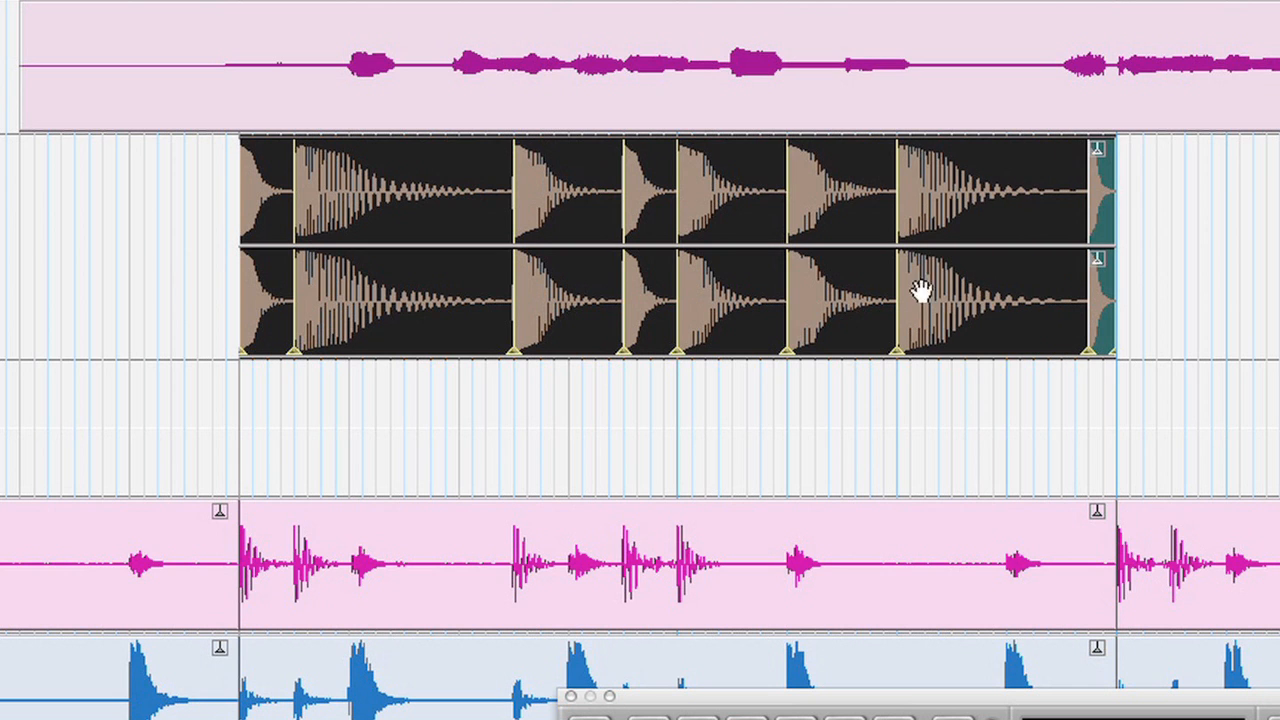
pyautogui.moveTo(917, 293); pyautogui.dragTo(1058, 303)
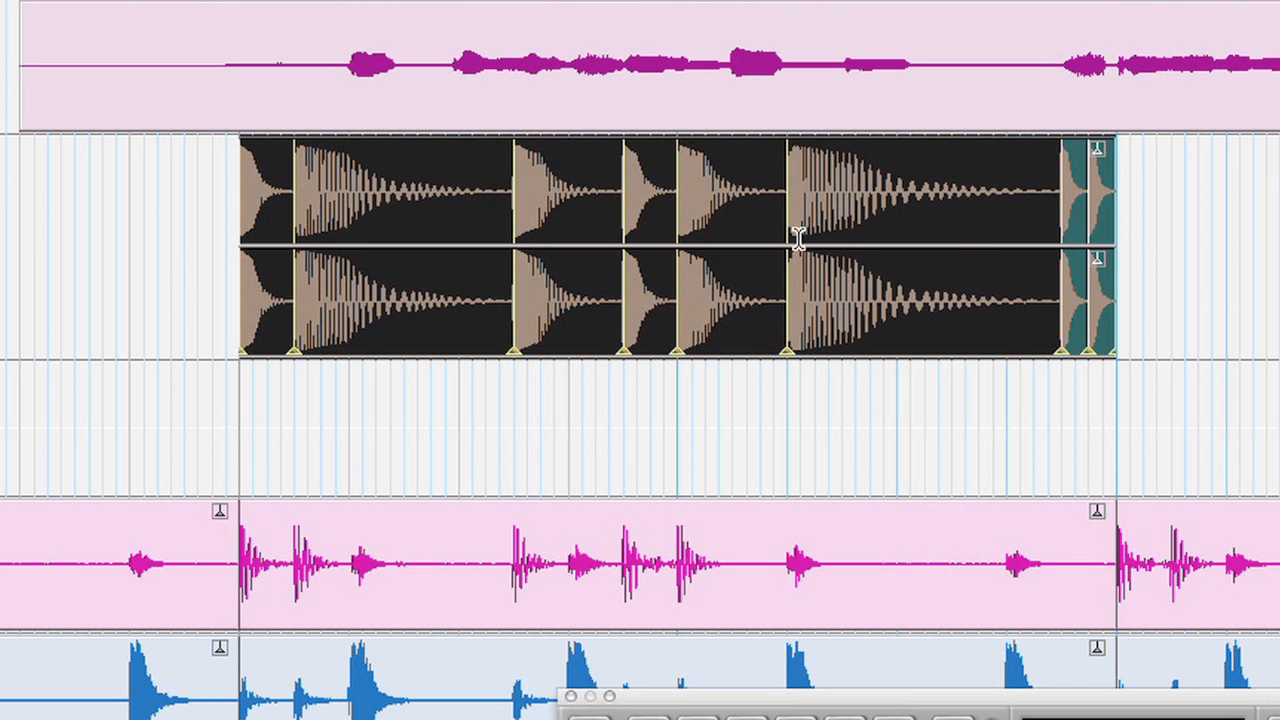
pyautogui.moveTo(787, 276)
pyautogui.mouseDown()
pyautogui.moveTo(931, 277)
pyautogui.moveTo(955, 300)
pyautogui.mouseUp()
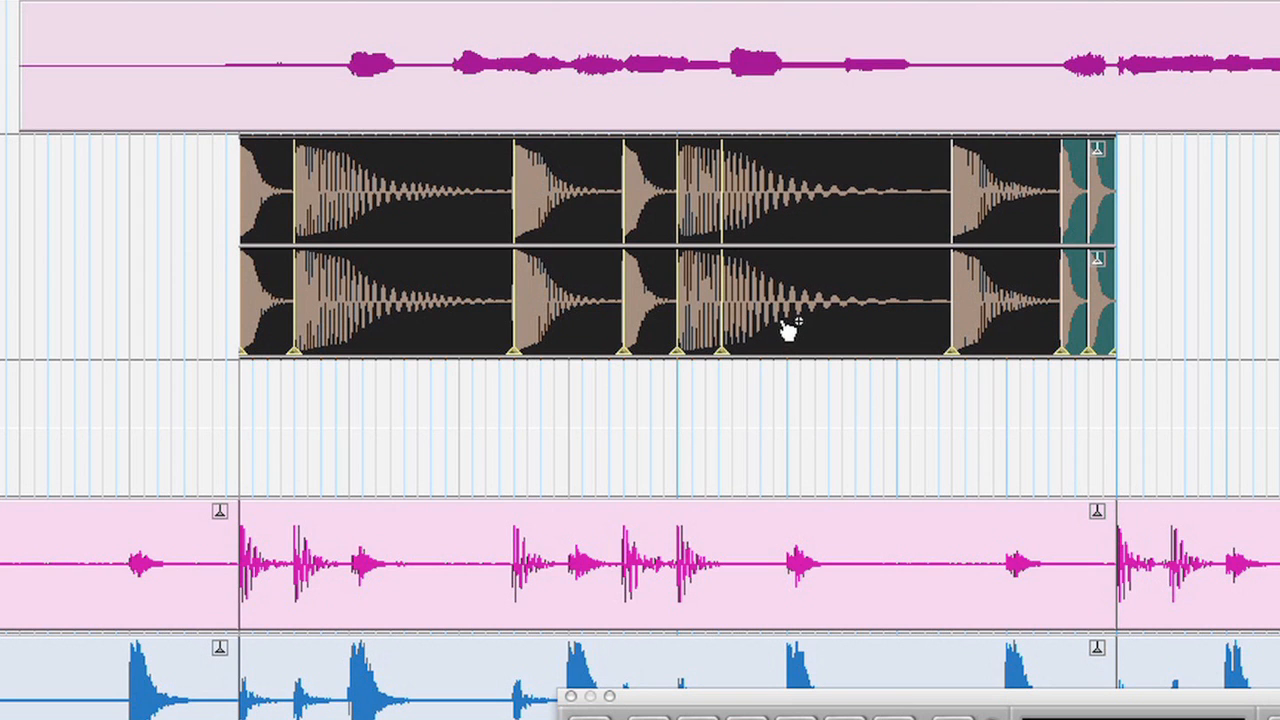
# Add warp markers inside the long kick hits of bars 27 and 28, stretch the tails after them, and audition the result.
pyautogui.moveTo(781, 320); pyautogui.dragTo(958, 312)
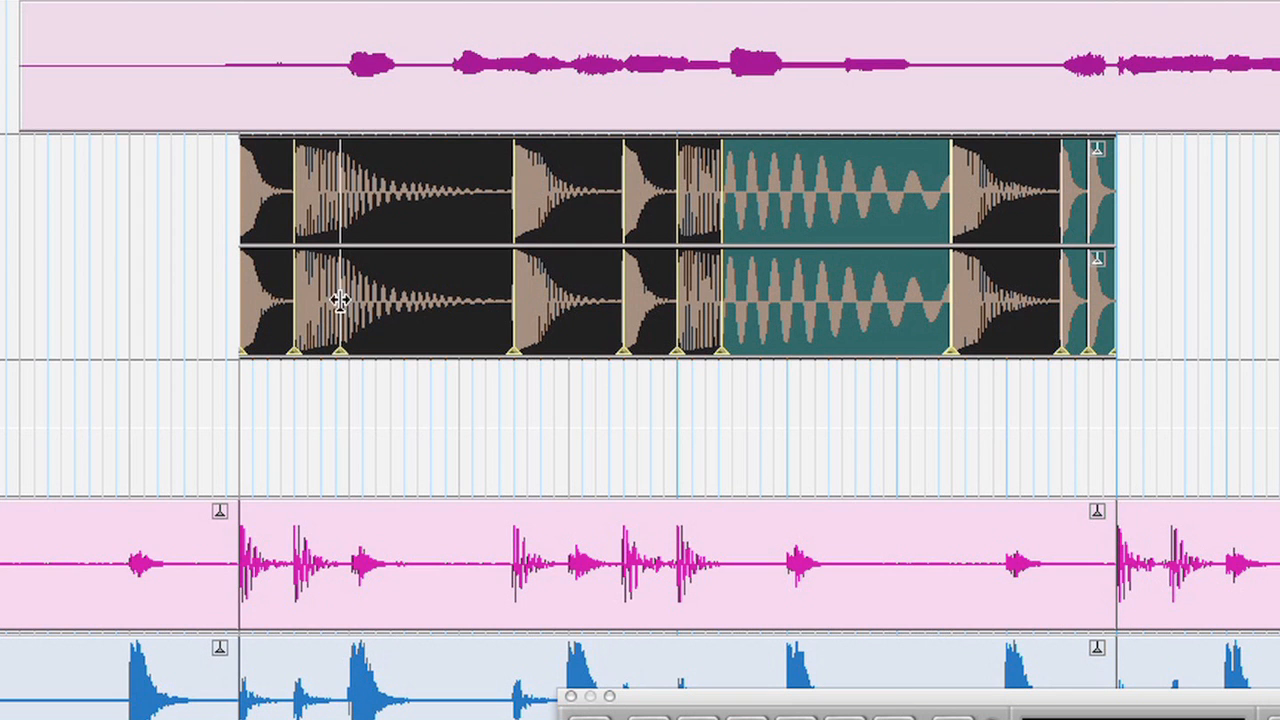
pyautogui.moveTo(390, 308); pyautogui.dragTo(532, 301)
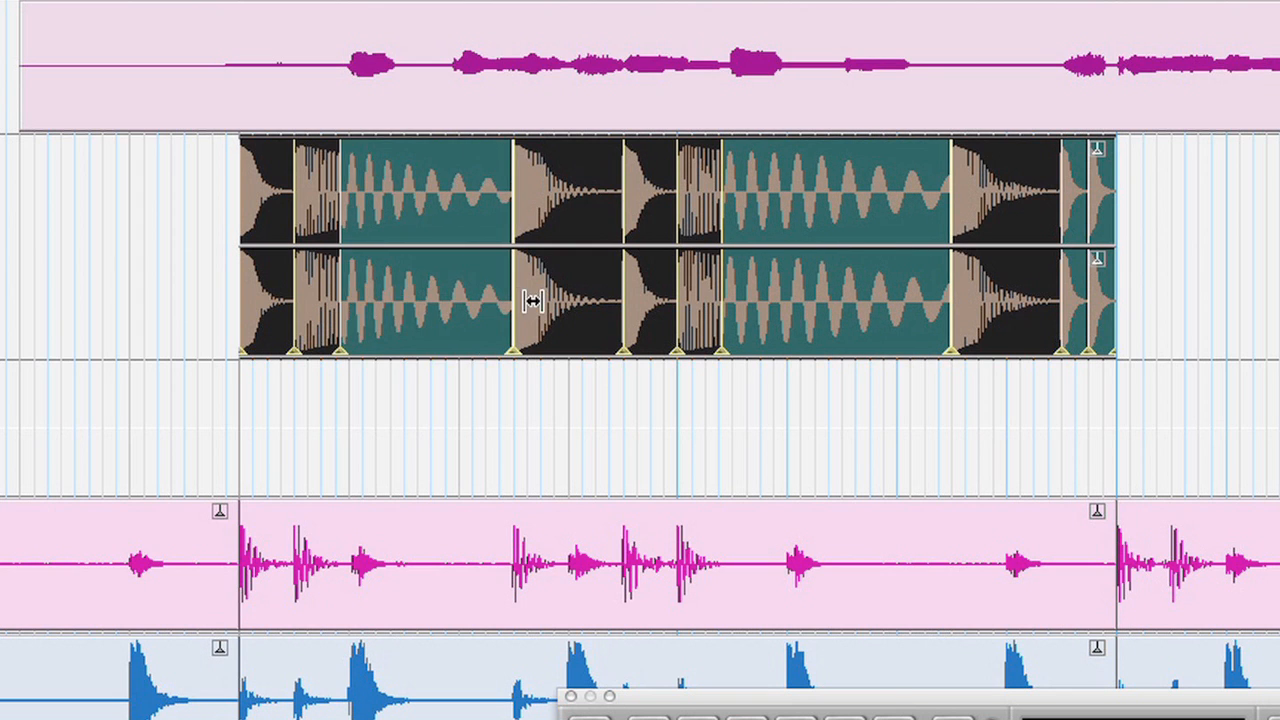
pyautogui.press('space')
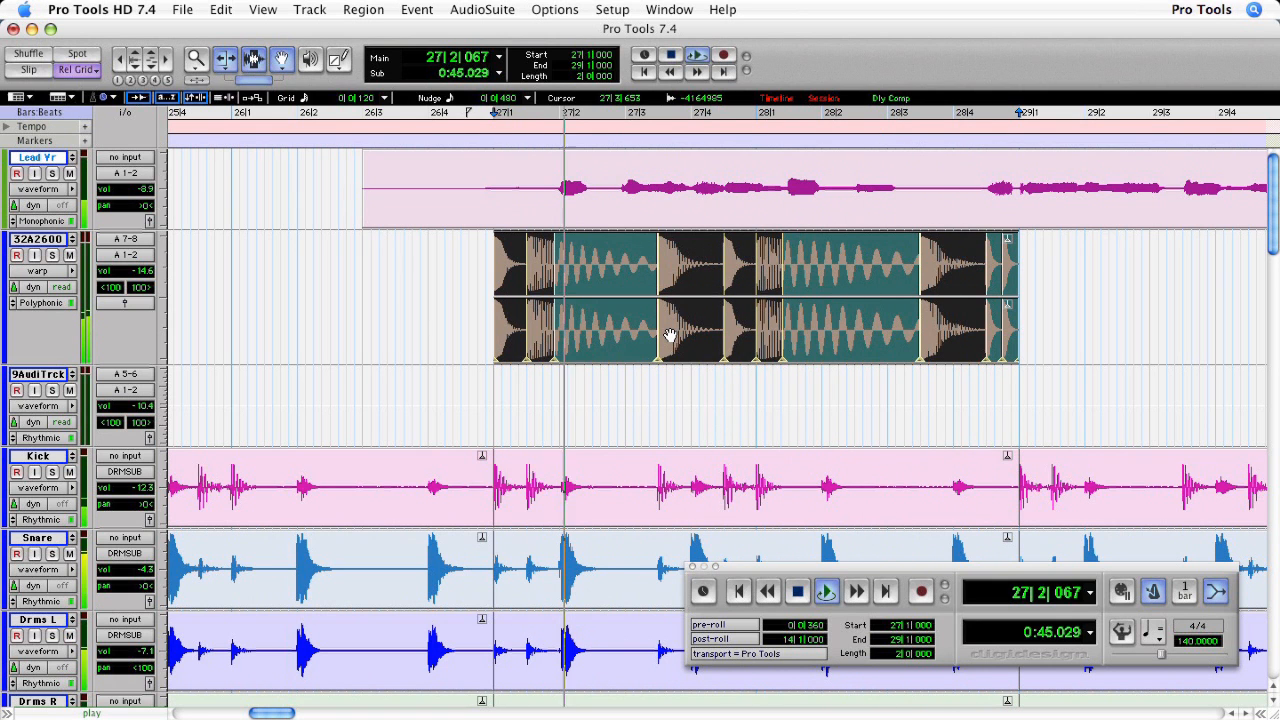
pyautogui.press('space')
# Try deleting the warp markers from selected portions of the two-bar region, then from the whole region.
pyautogui.click(766, 414)
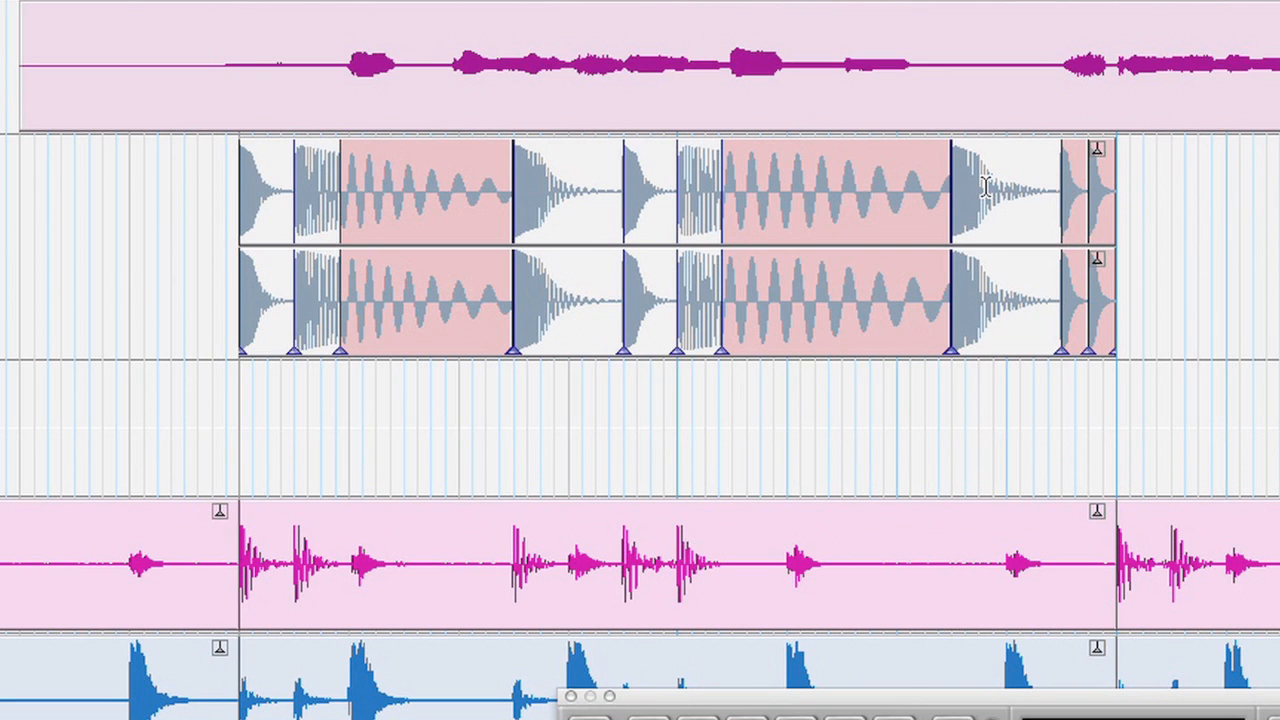
pyautogui.moveTo(985, 187); pyautogui.dragTo(688, 187)
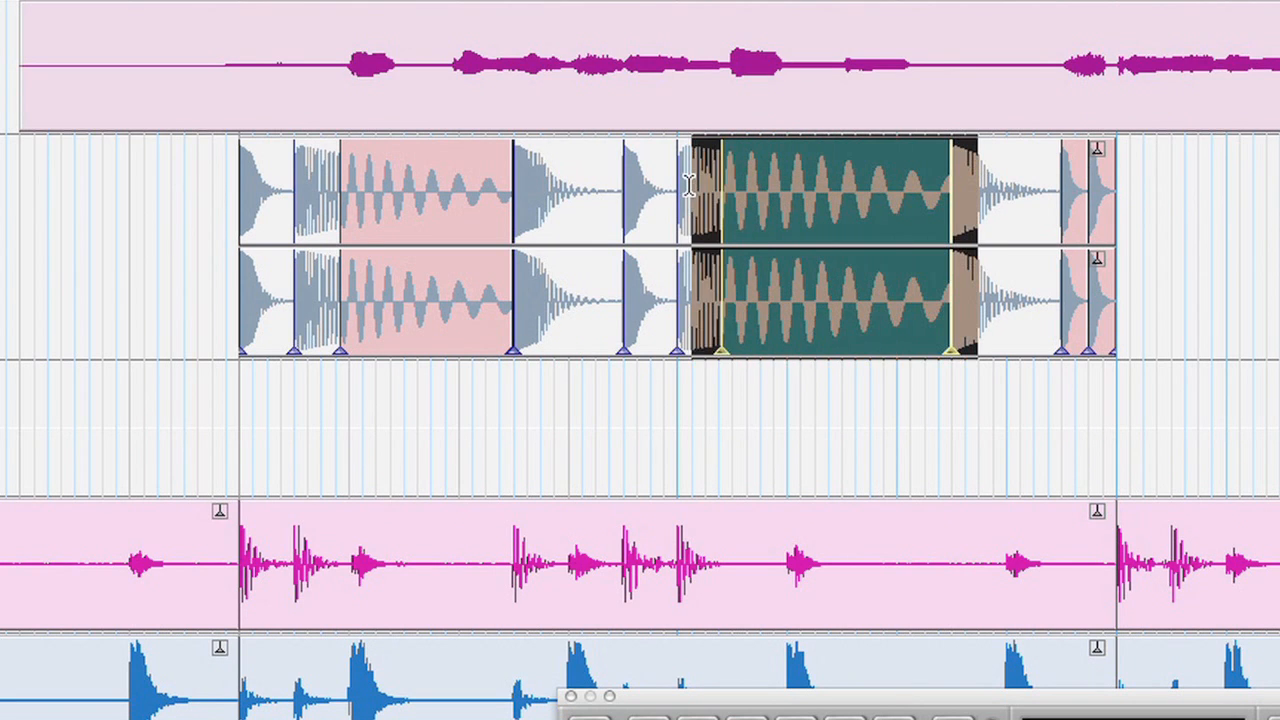
pyautogui.press('Delete')
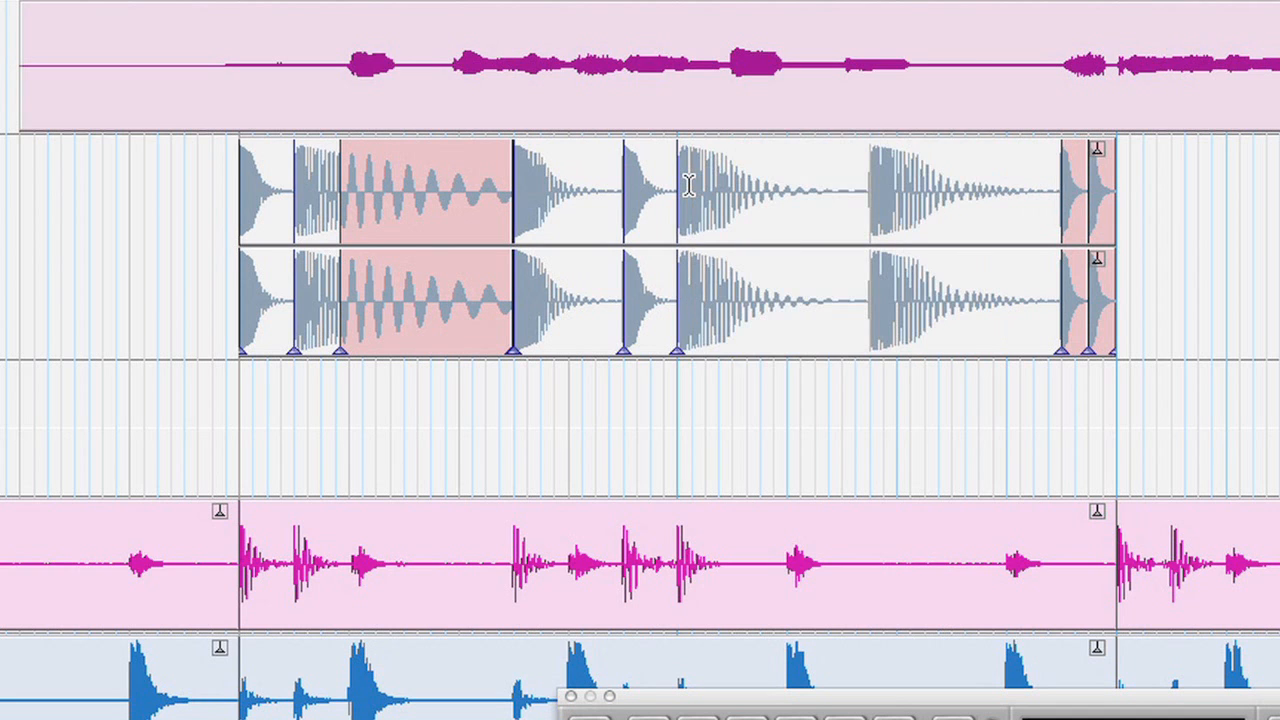
pyautogui.moveTo(688, 186); pyautogui.dragTo(430, 188)
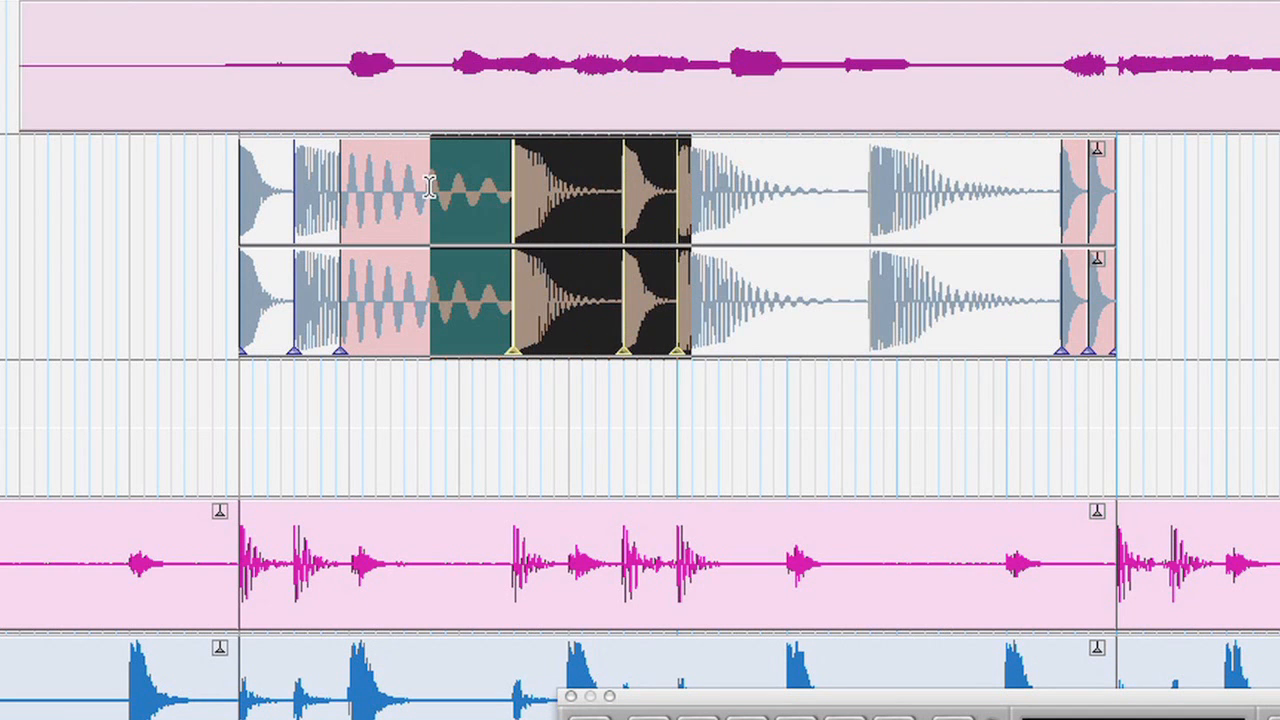
pyautogui.press('Delete')
pyautogui.moveTo(226, 190); pyautogui.dragTo(1257, 210)
pyautogui.press('Delete')
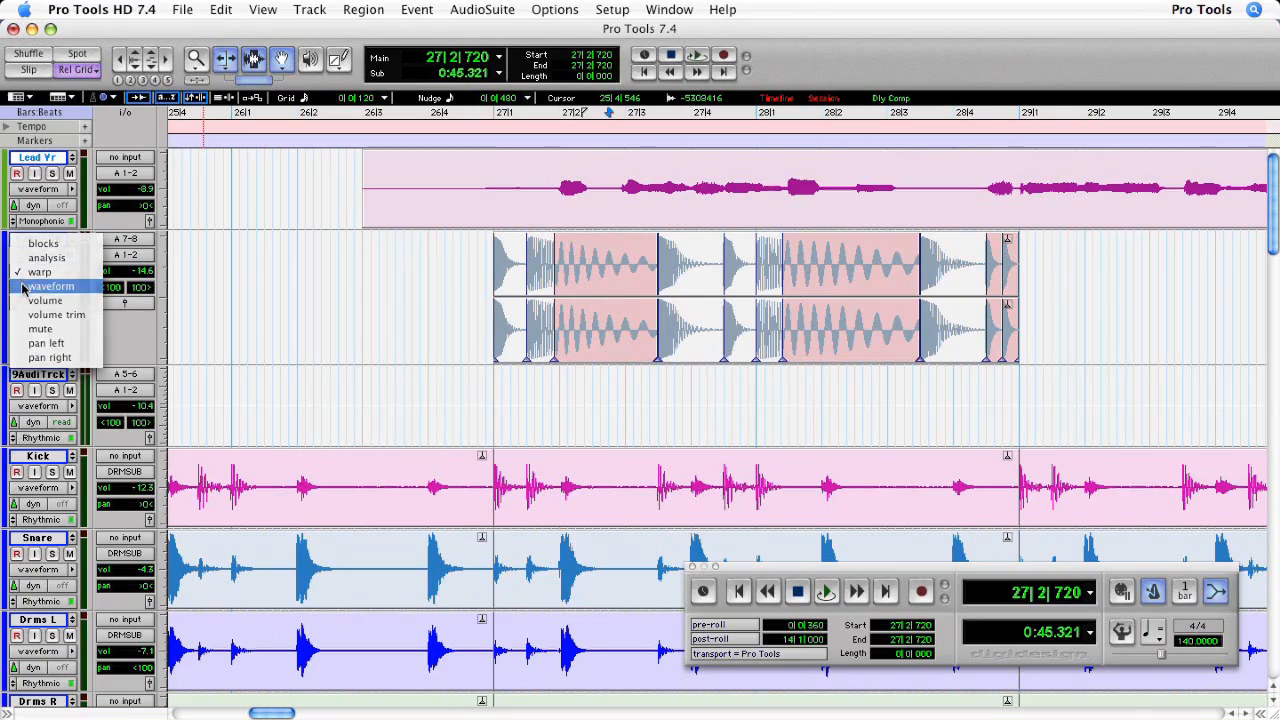
# Return the 32A2600 track to waveform view and copy the warped two-bar region to 25|1|000.
pyautogui.click(24, 289)
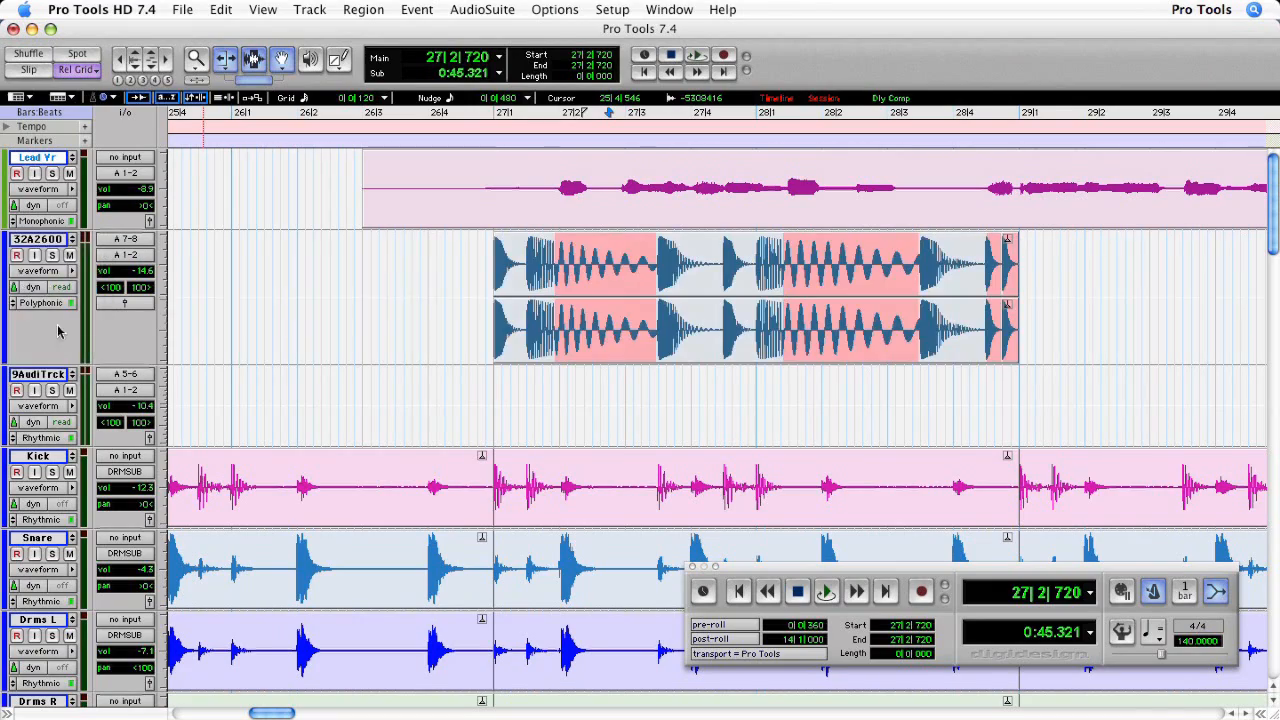
pyautogui.press('r')
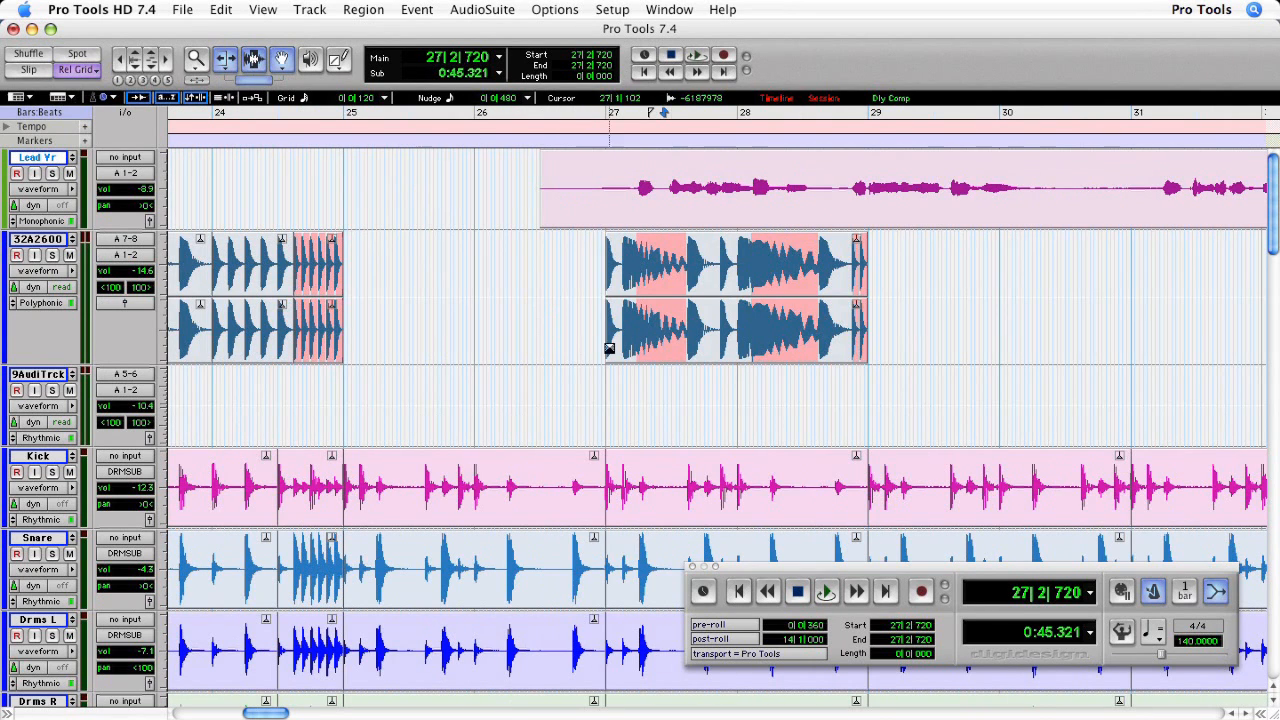
pyautogui.moveTo(617, 350); pyautogui.dragTo(355, 320)
# Duplicate the warped region at 27|1|000 three times to fill up to bar 35 and play from 23|3|480.
pyautogui.click(675, 358)
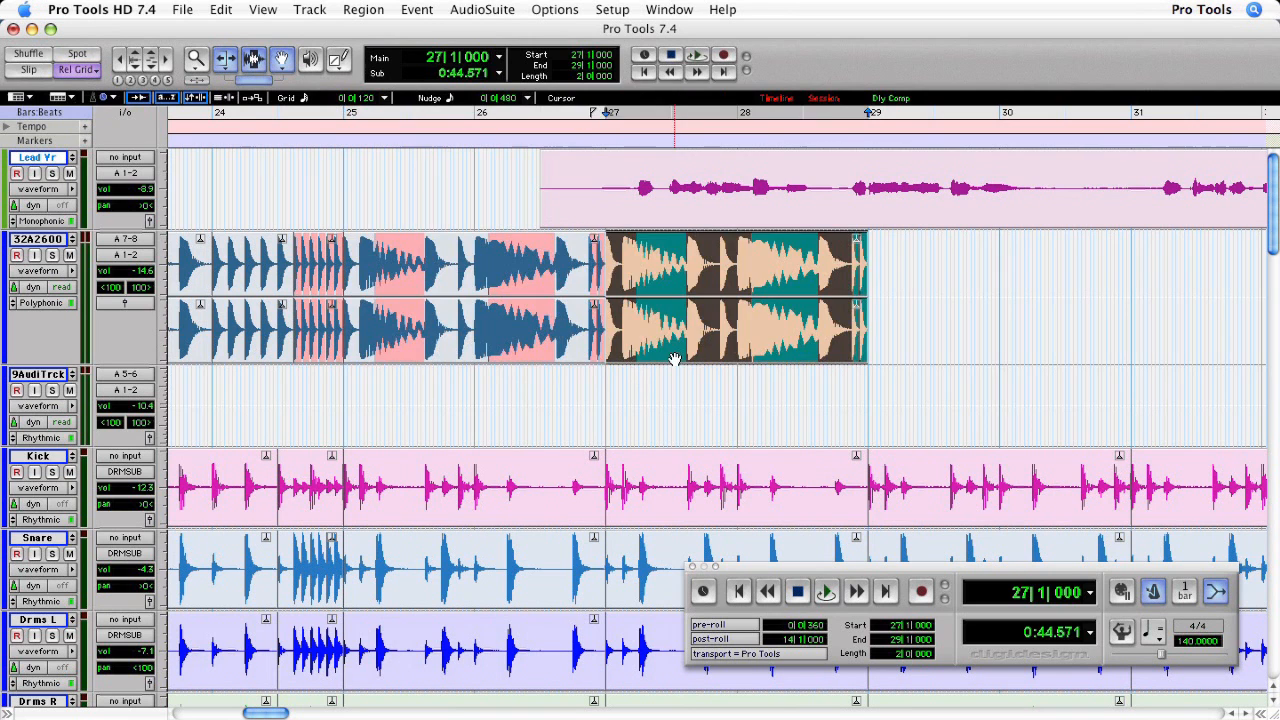
pyautogui.press('super+d')
pyautogui.press('super+d')
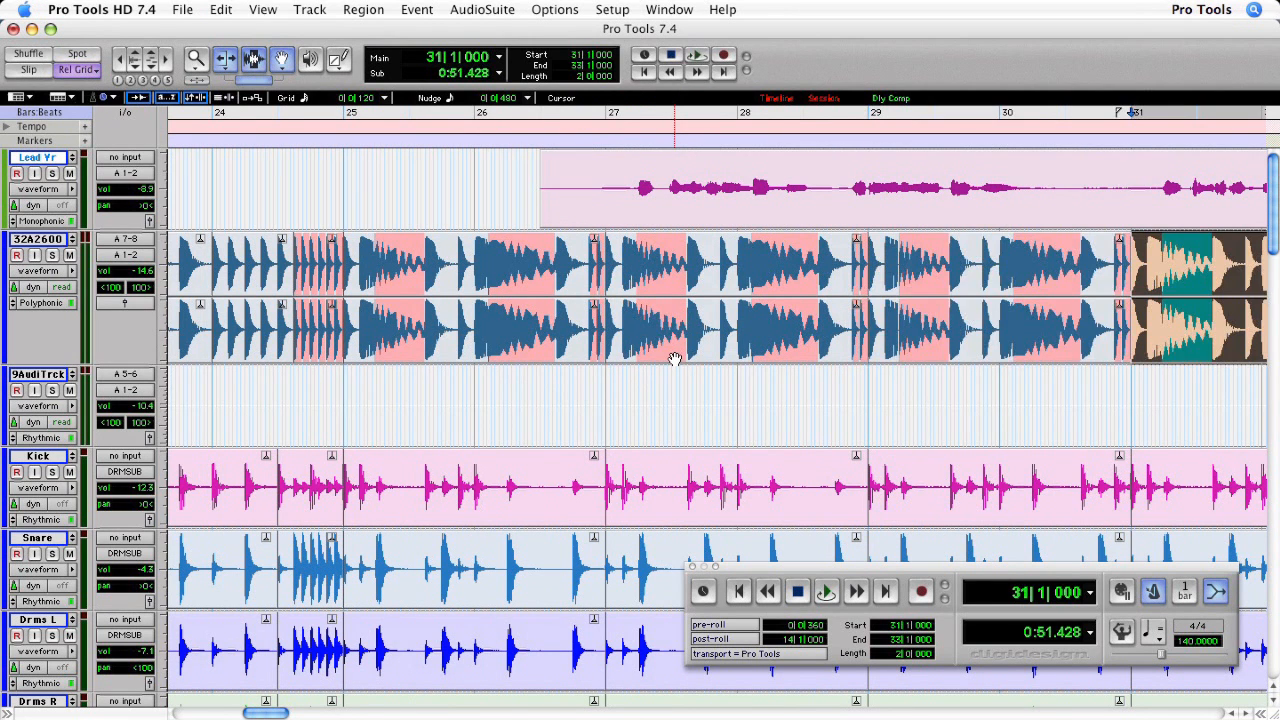
pyautogui.press('super+bracketleft')
pyautogui.press('super+d')
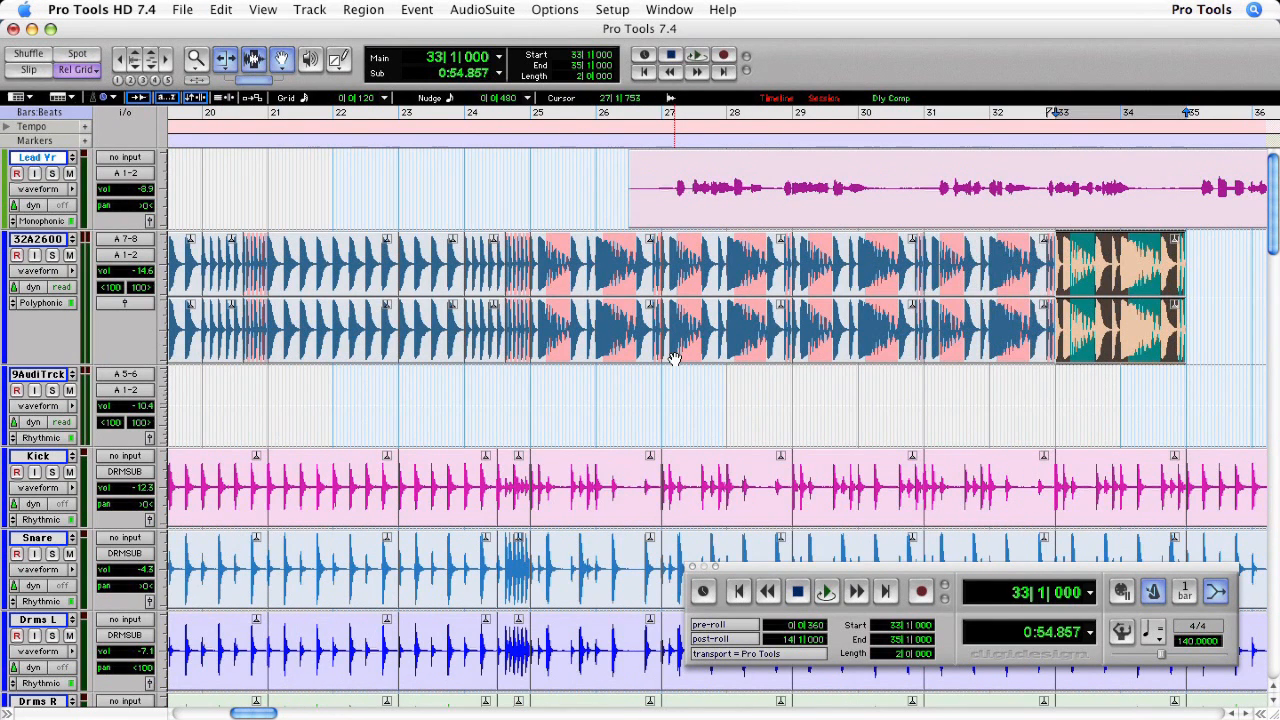
pyautogui.click(440, 259)
pyautogui.press('space')
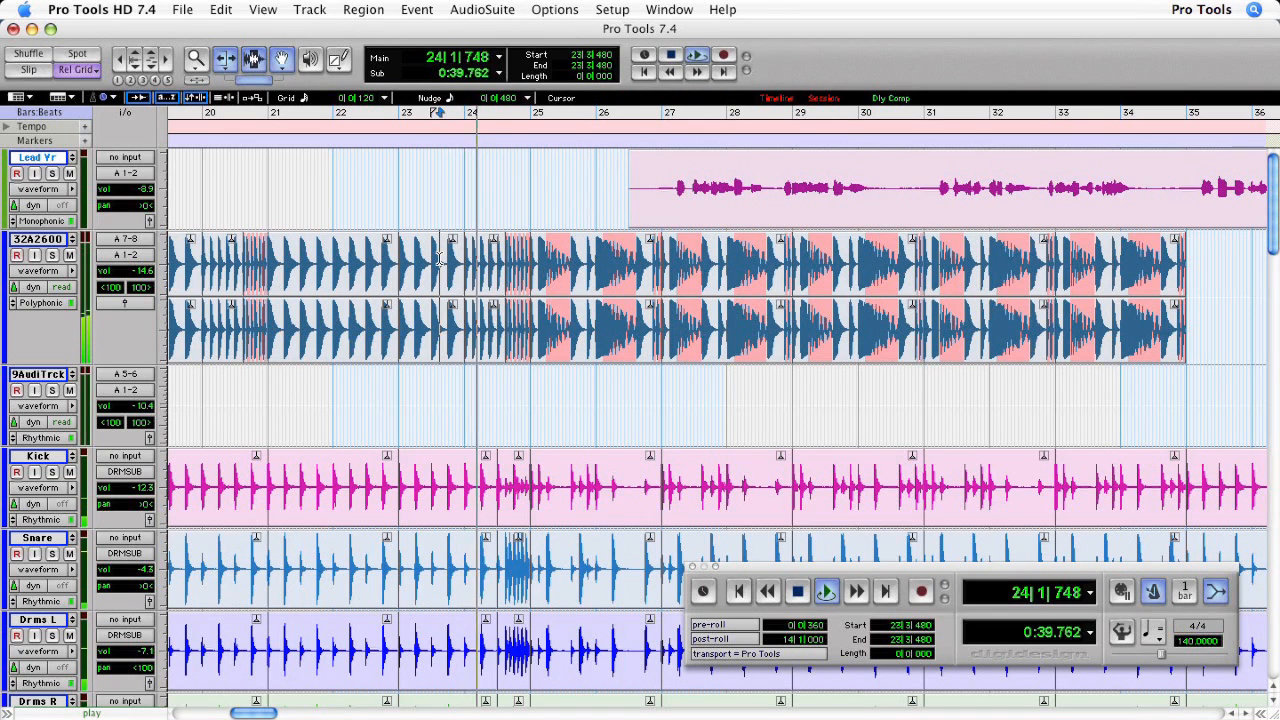